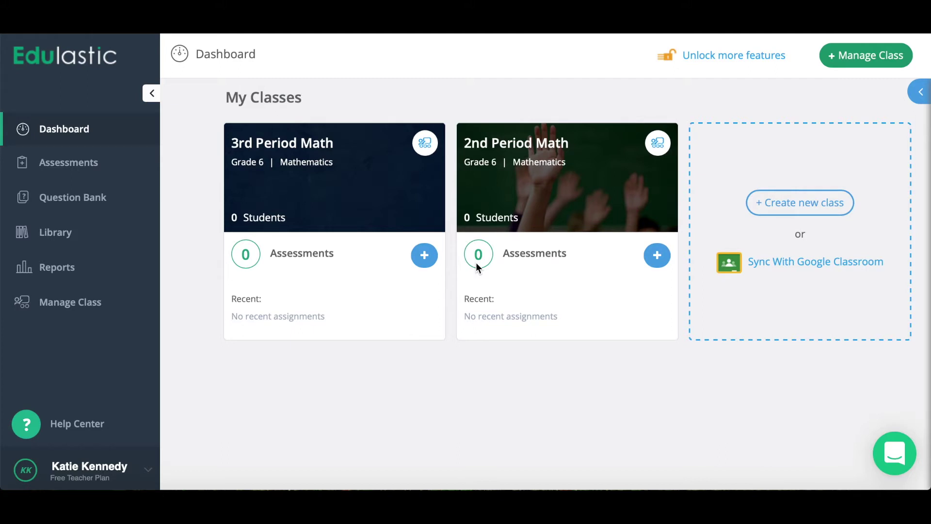
# - Start a new class from Manage Class with + Create Class
pyautogui.click(56, 300)
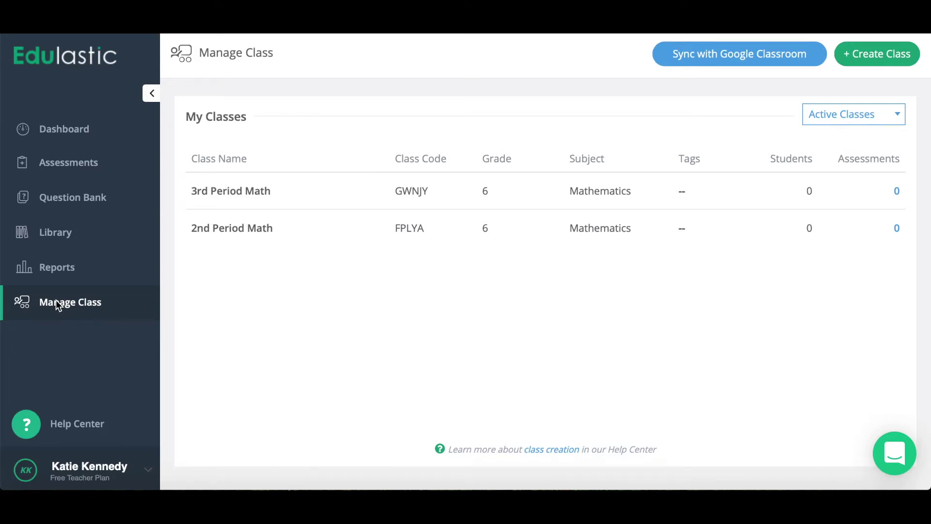
pyautogui.click(863, 51)
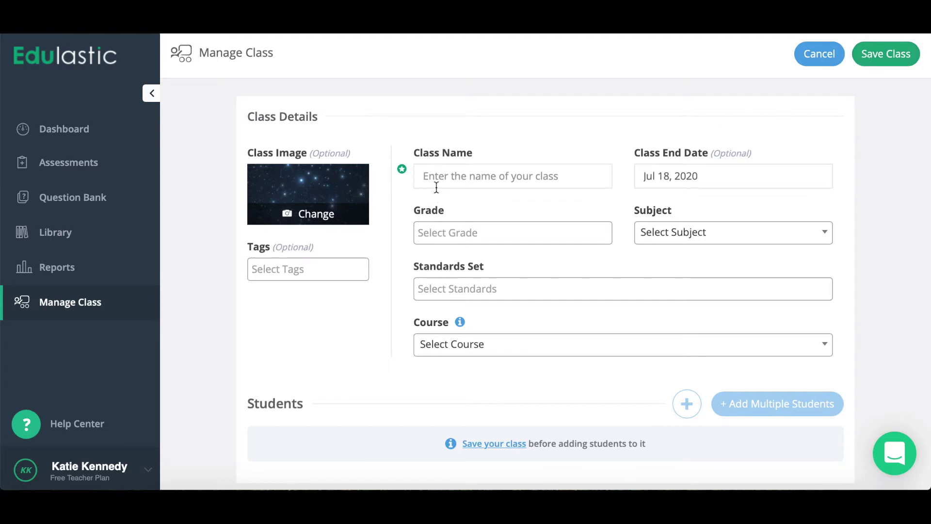
# - Name the new class 'Example', with Grade 6 and subject Mathematics
pyautogui.click(446, 173)
pyautogui.write('E')
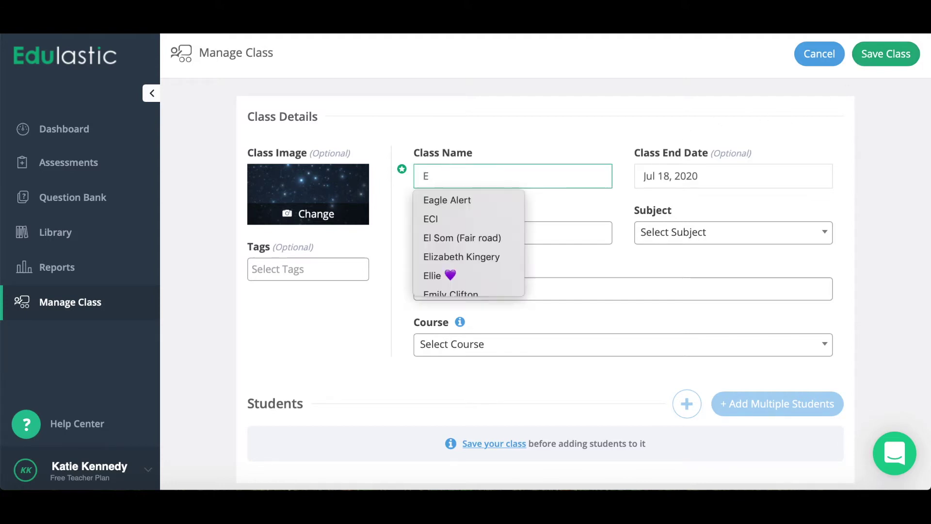
pyautogui.write('xample')
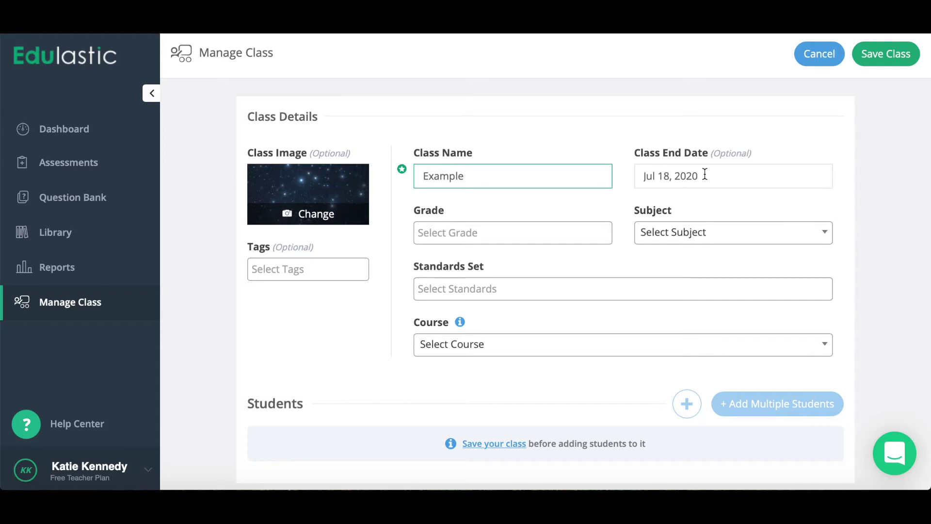
pyautogui.click(499, 234)
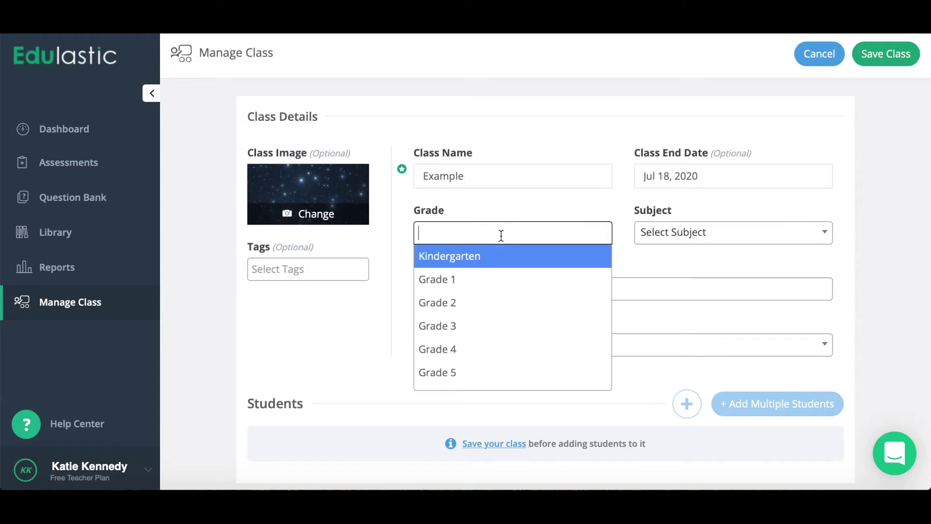
pyautogui.scroll(-2, 455, 352)
pyautogui.click(458, 320)
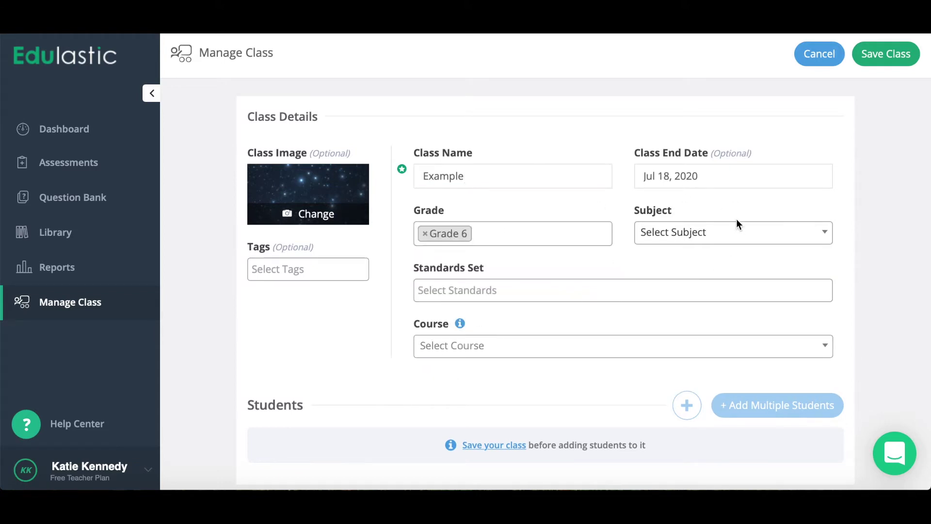
pyautogui.click(733, 232)
pyautogui.click(695, 312)
# - Add Math - Common Core standards and the Mathematics/Grade 6 course, then save the class
pyautogui.click(539, 287)
pyautogui.click(534, 312)
pyautogui.click(522, 350)
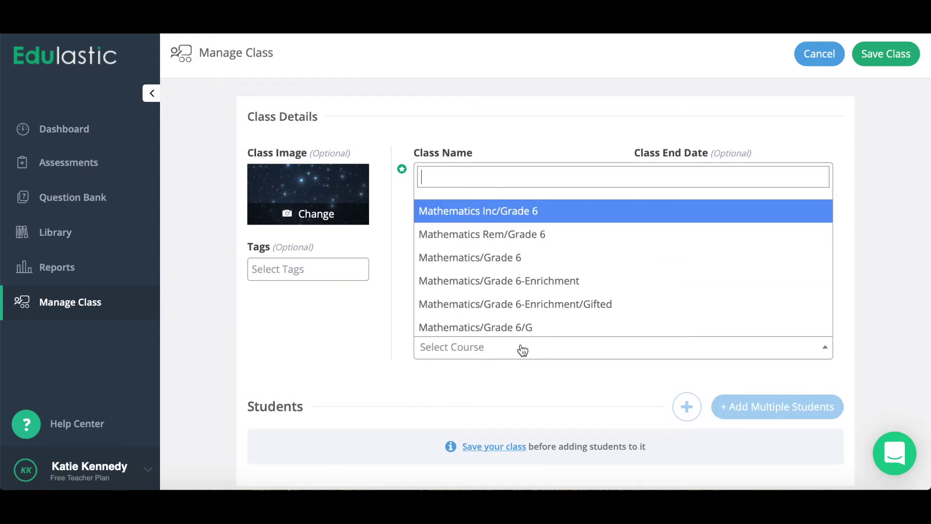
pyautogui.click(552, 258)
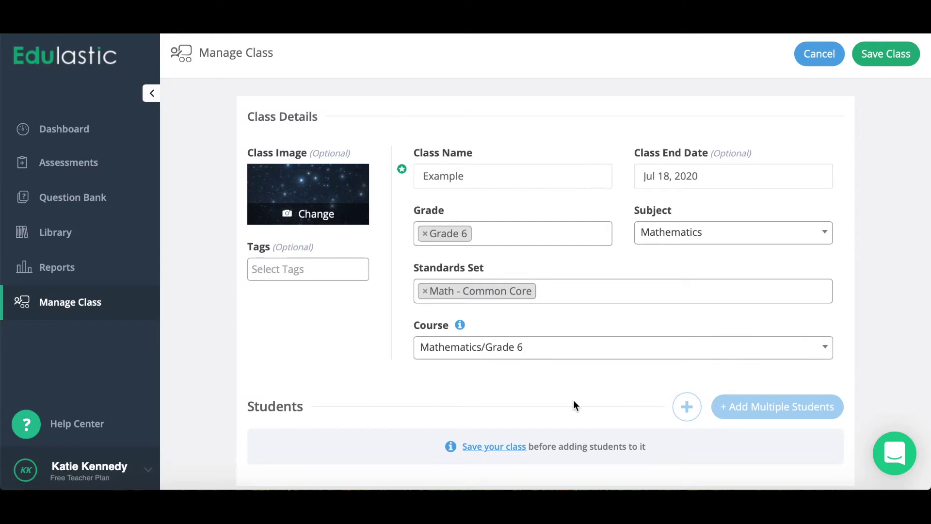
pyautogui.click(892, 55)
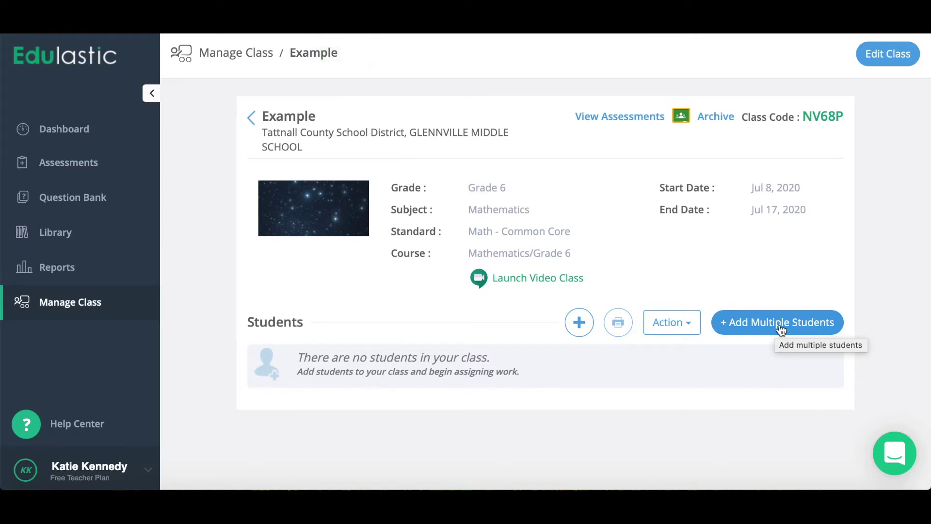
# - Sync with Google Classroom using the school Google account and allow access
pyautogui.click(92, 308)
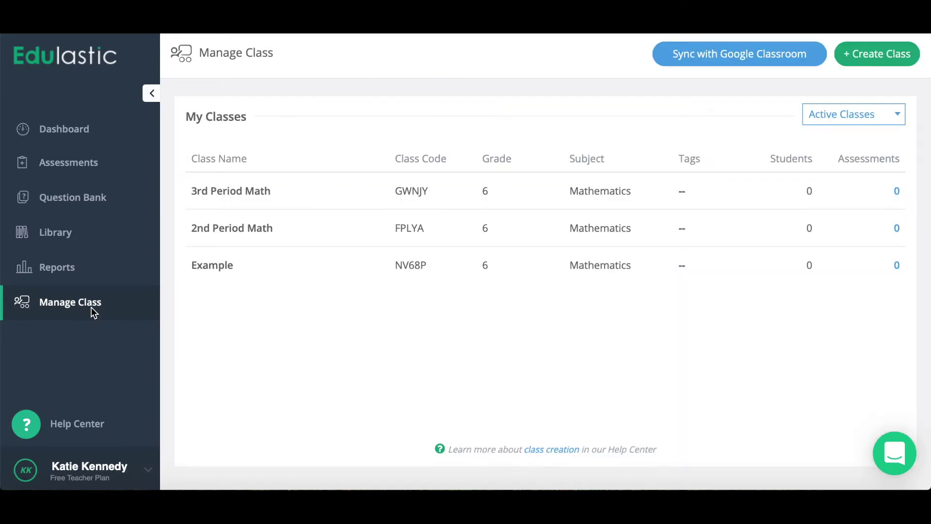
pyautogui.click(719, 54)
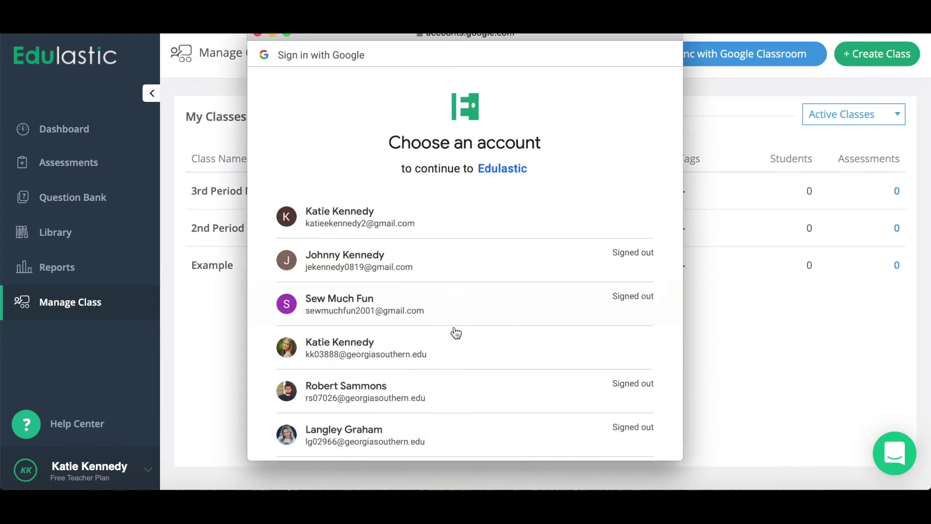
pyautogui.scroll(-10, 457, 324)
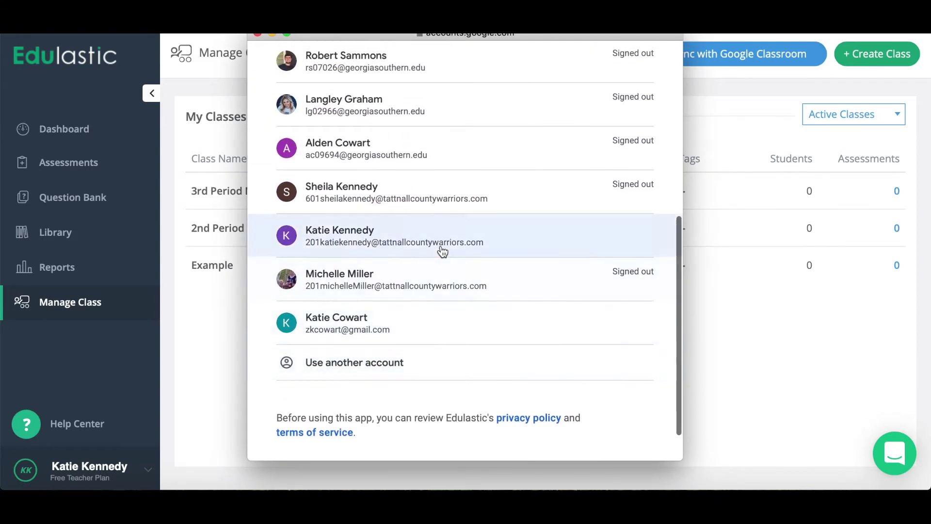
pyautogui.click(442, 252)
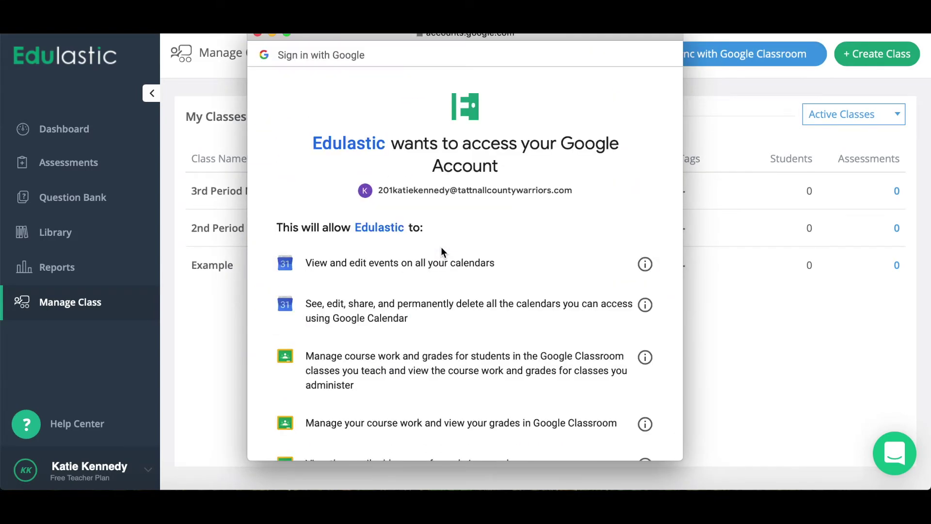
pyautogui.scroll(-10, 441, 250)
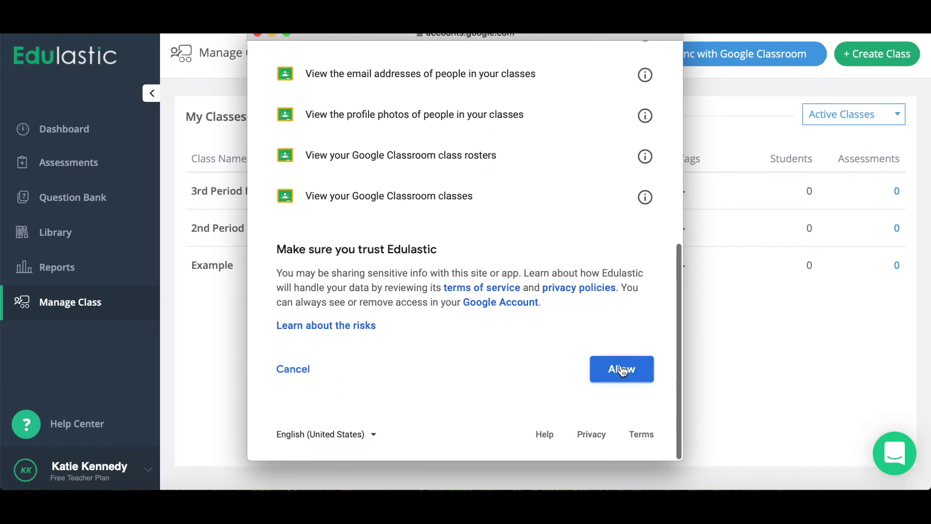
pyautogui.click(623, 369)
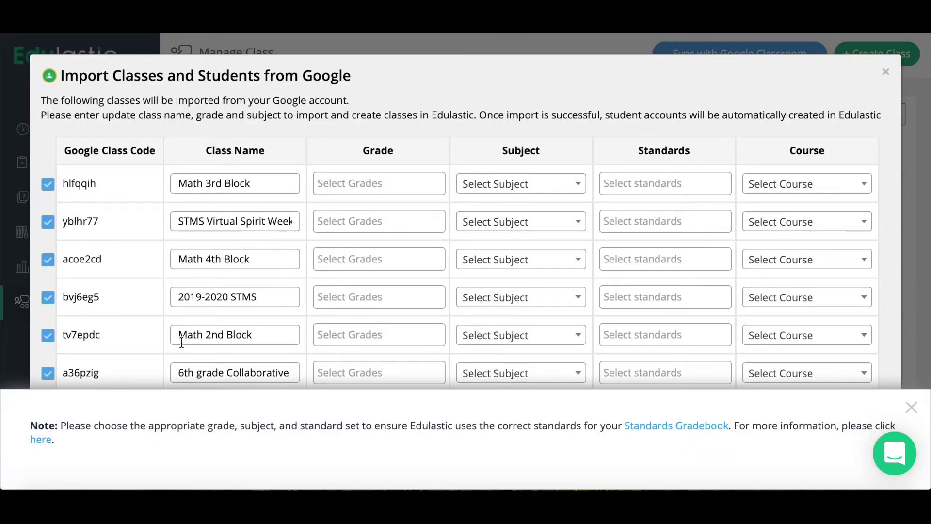
pyautogui.click(47, 373)
pyautogui.click(47, 222)
pyautogui.scroll(-1, 532, 332)
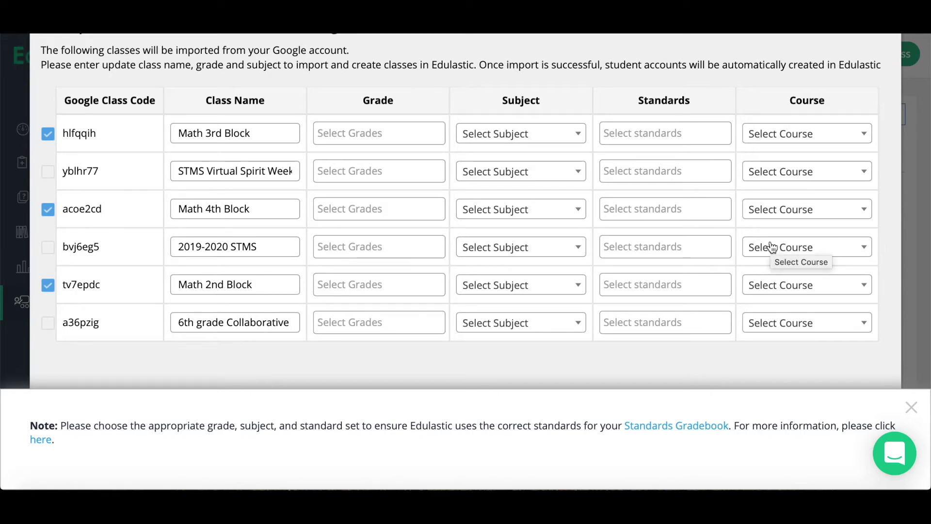
pyautogui.click(912, 407)
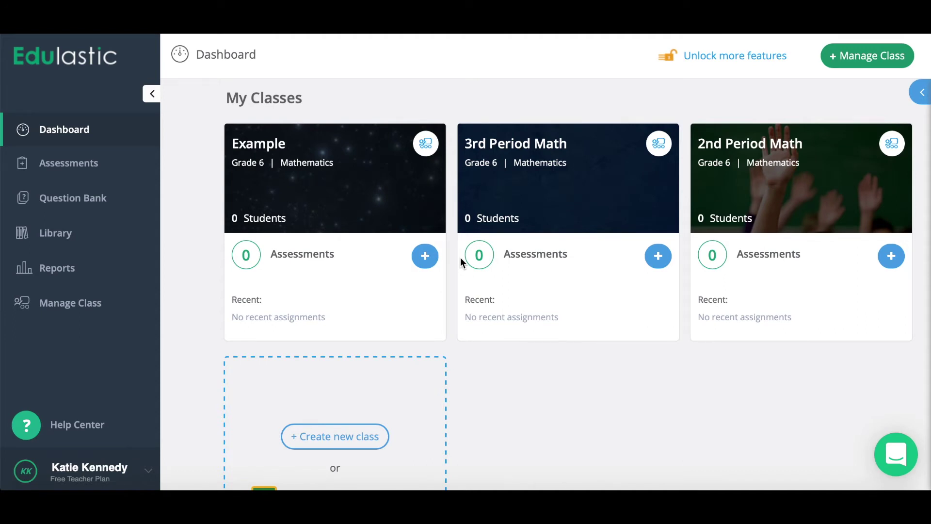
# - Go to the Library, showing 6446 Grade 6 Mathematics assessments
pyautogui.click(67, 235)
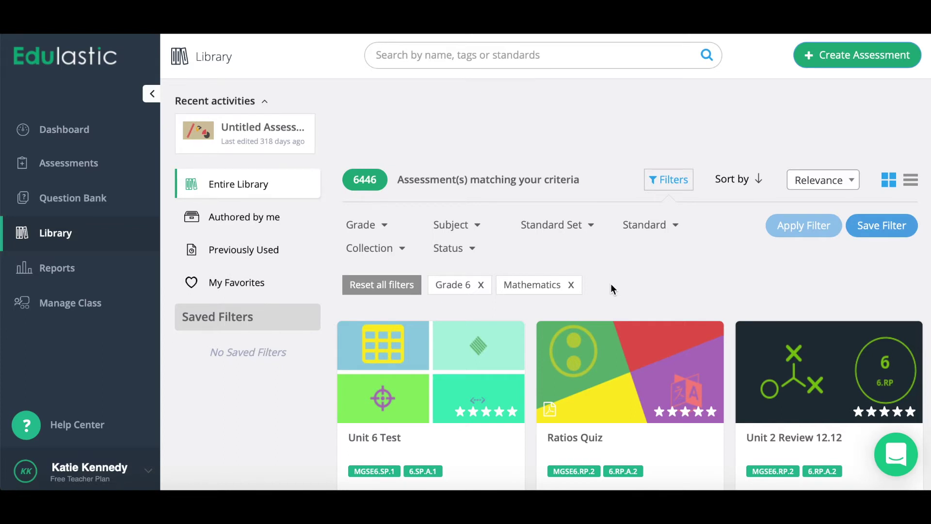
# - Search the library for 'integers' and choose Assign on Integer Test
pyautogui.click(444, 51)
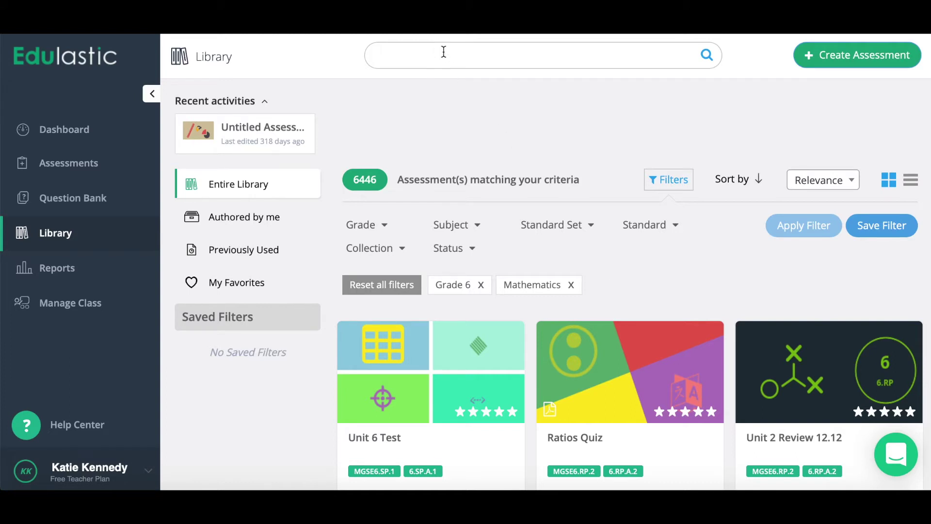
pyautogui.write('integers')
pyautogui.press('Return')
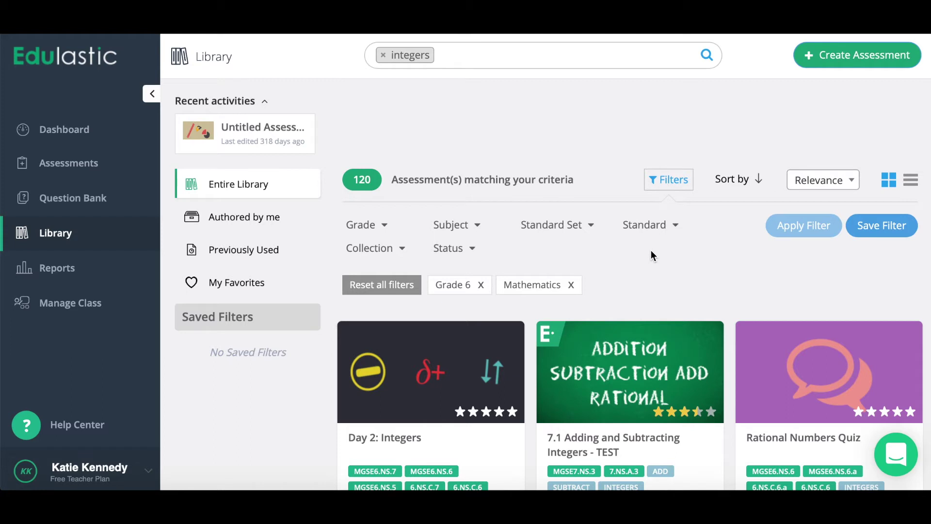
pyautogui.scroll(-5, 661, 361)
pyautogui.scroll(-2, 665, 363)
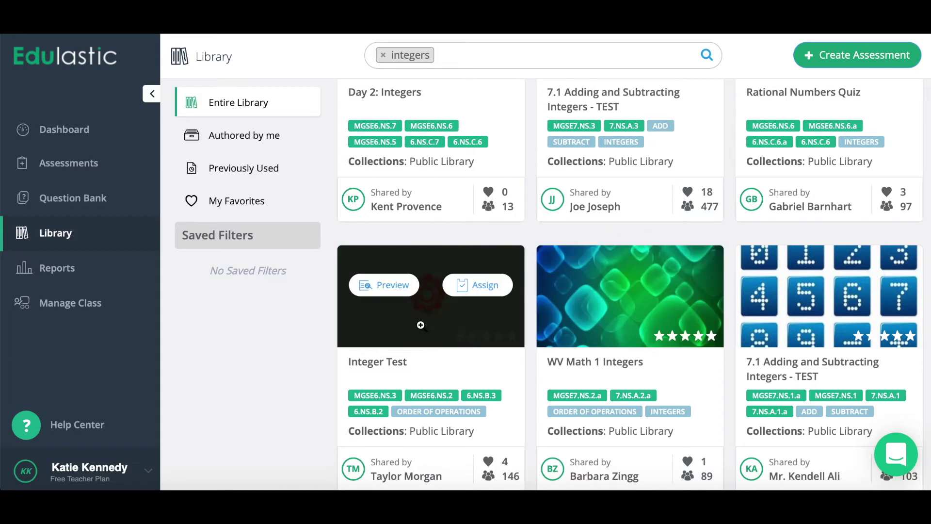
pyautogui.scroll(-2, 416, 323)
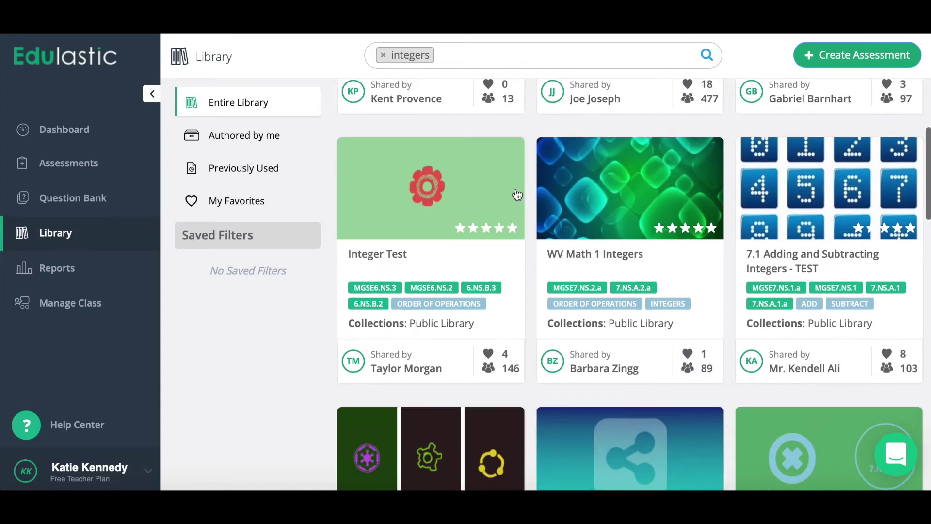
pyautogui.click(488, 178)
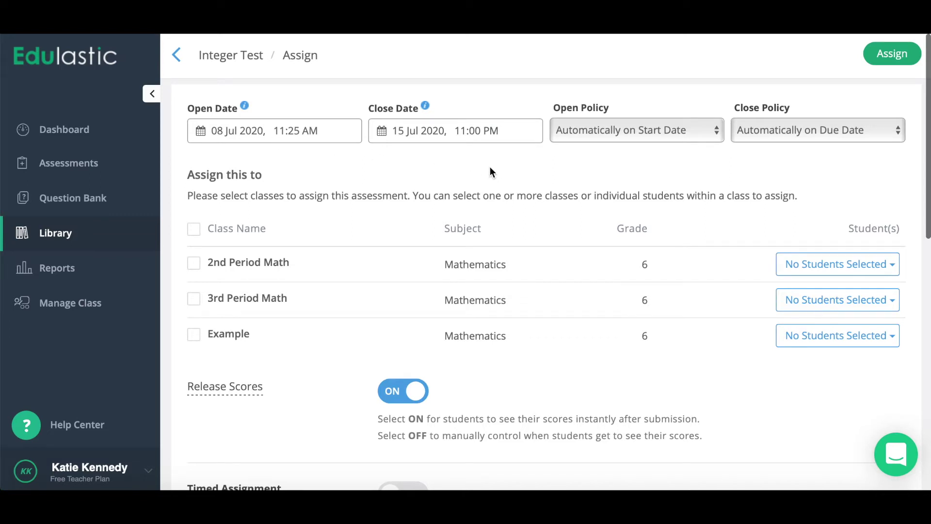
# - Set the open date to 13 July and close date to 14 July 2020, opening automatically
pyautogui.click(226, 131)
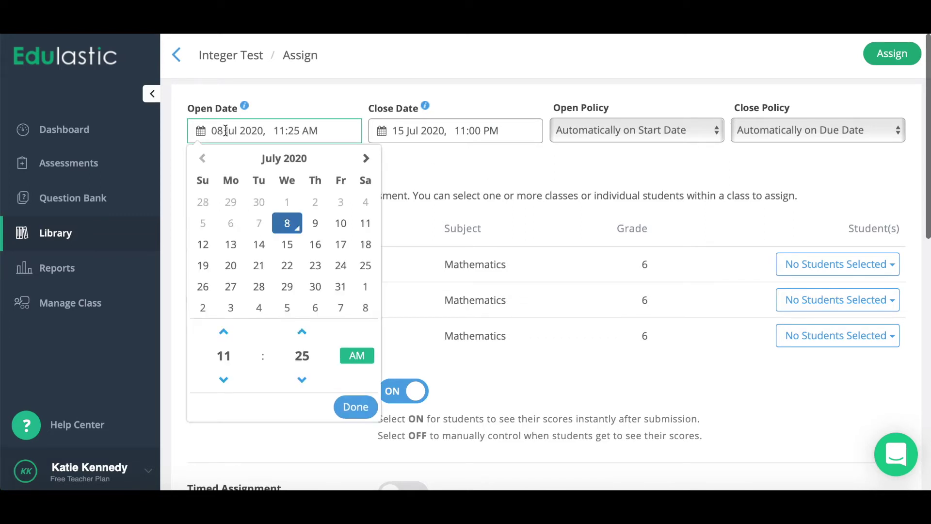
pyautogui.click(231, 247)
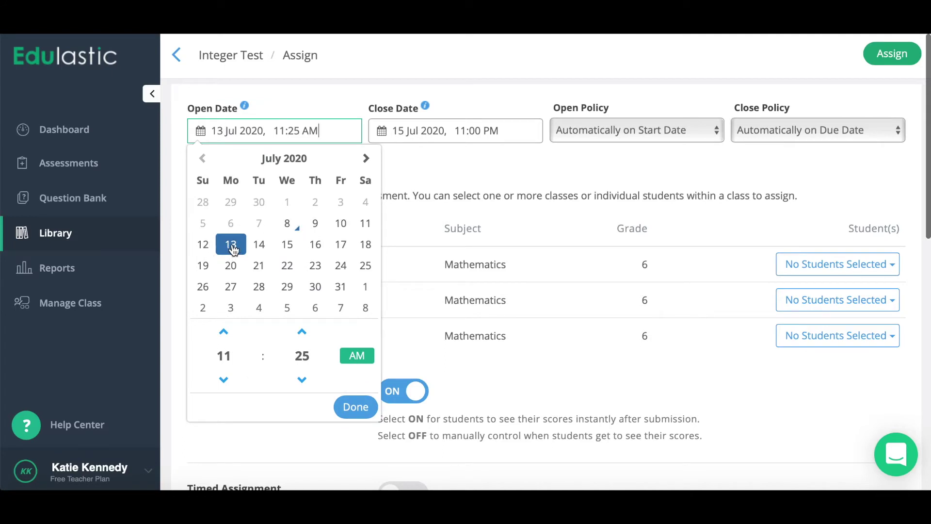
pyautogui.click(433, 170)
pyautogui.click(425, 133)
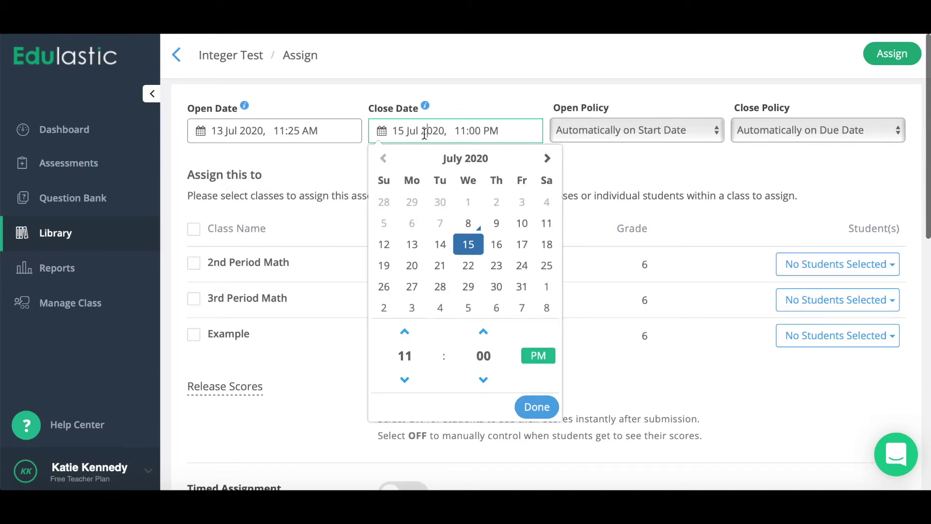
pyautogui.click(440, 244)
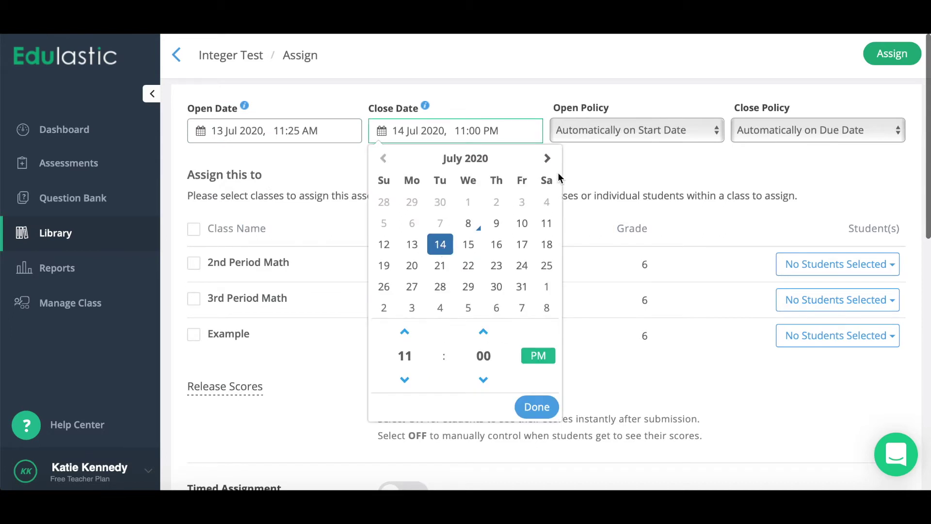
pyautogui.click(601, 175)
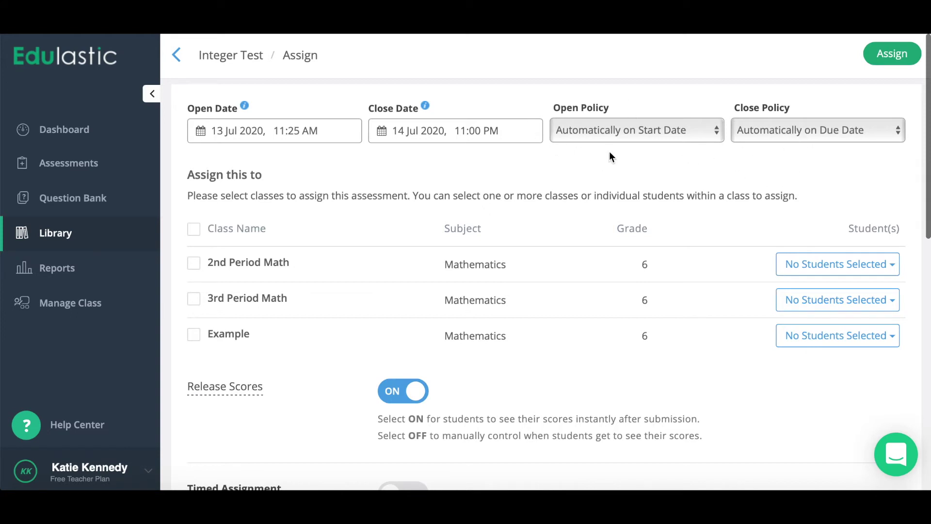
pyautogui.click(613, 134)
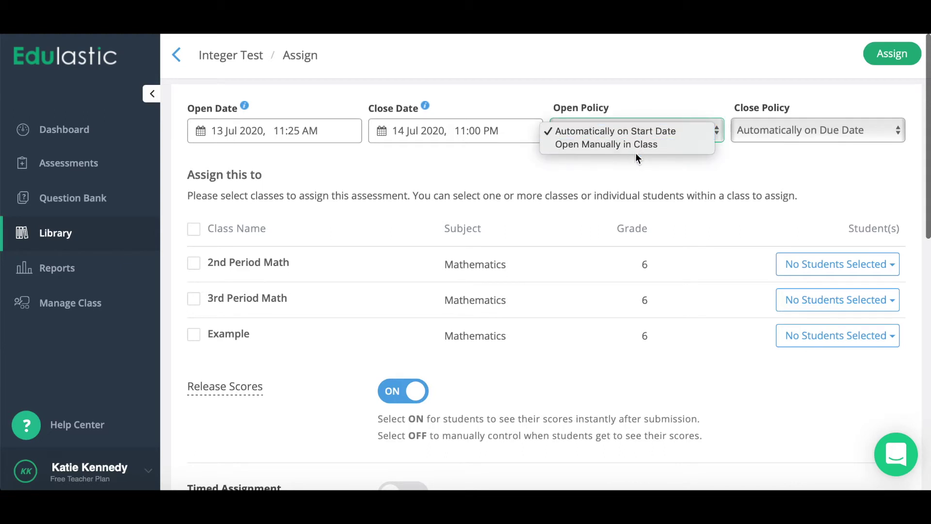
pyautogui.click(620, 162)
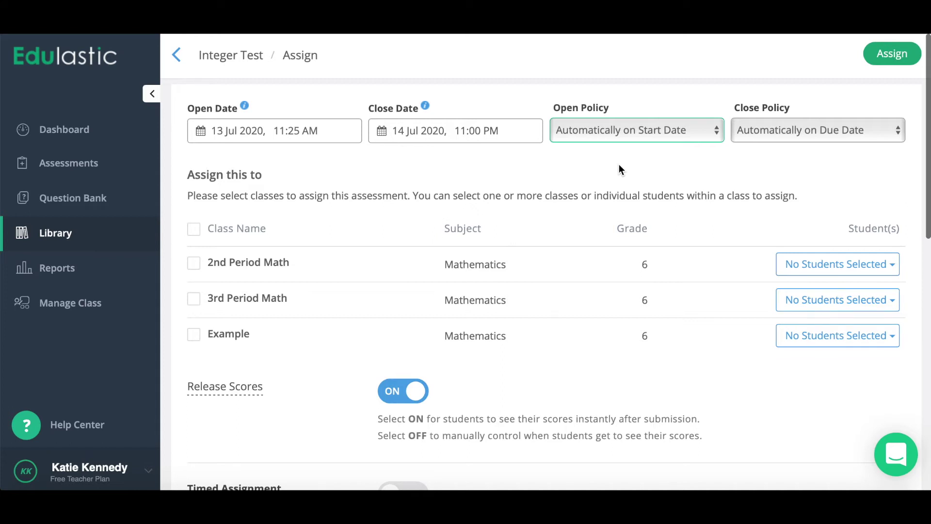
# - Select the 2nd Period Math, 3rd Period Math and Example classes
pyautogui.click(194, 265)
pyautogui.click(194, 301)
pyautogui.click(194, 337)
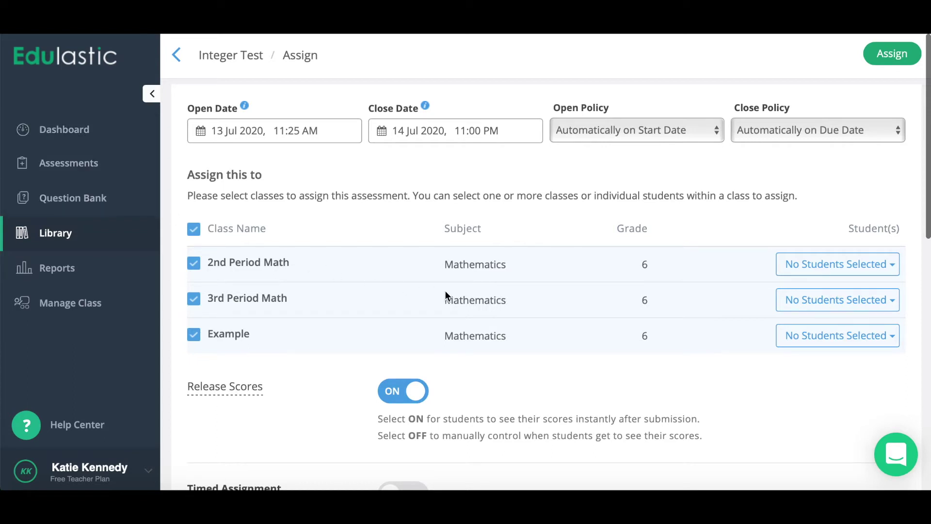
# - Confirm the Integer Test assignment to the three selected classes
pyautogui.click(898, 64)
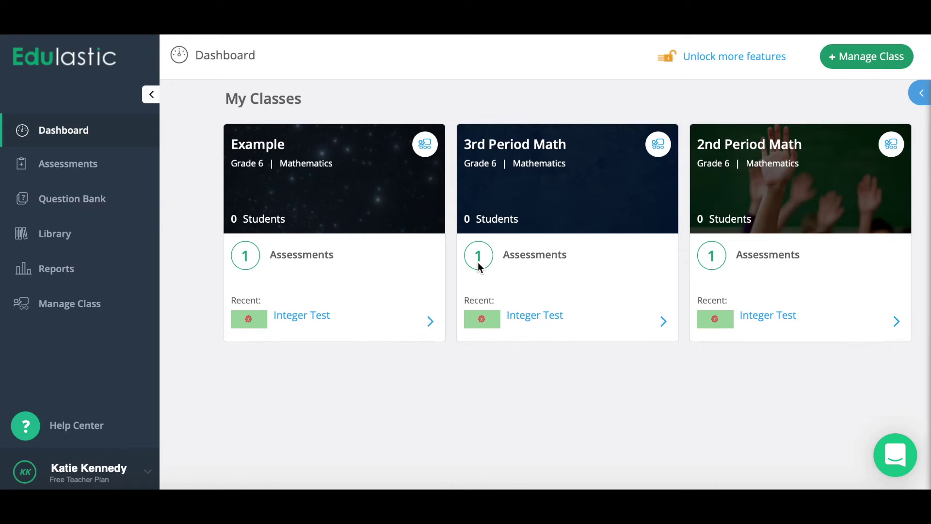
# - Begin a New Assessment from the Assessments page
pyautogui.click(58, 164)
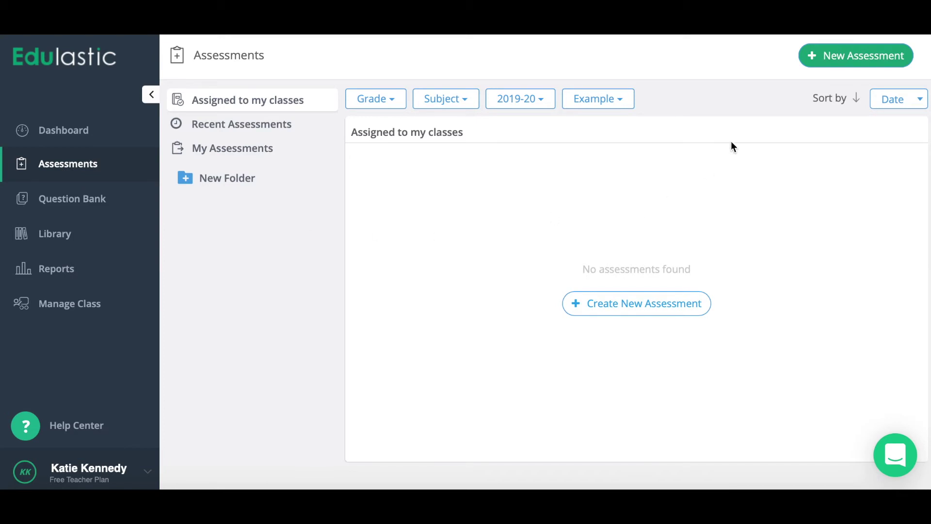
pyautogui.click(823, 56)
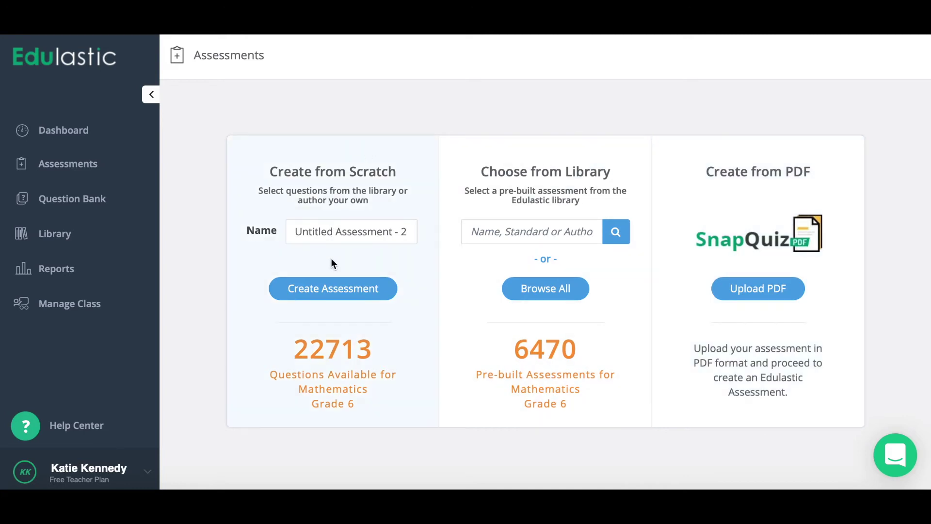
# - Choose Create Assessment under Create from Scratch
pyautogui.click(330, 289)
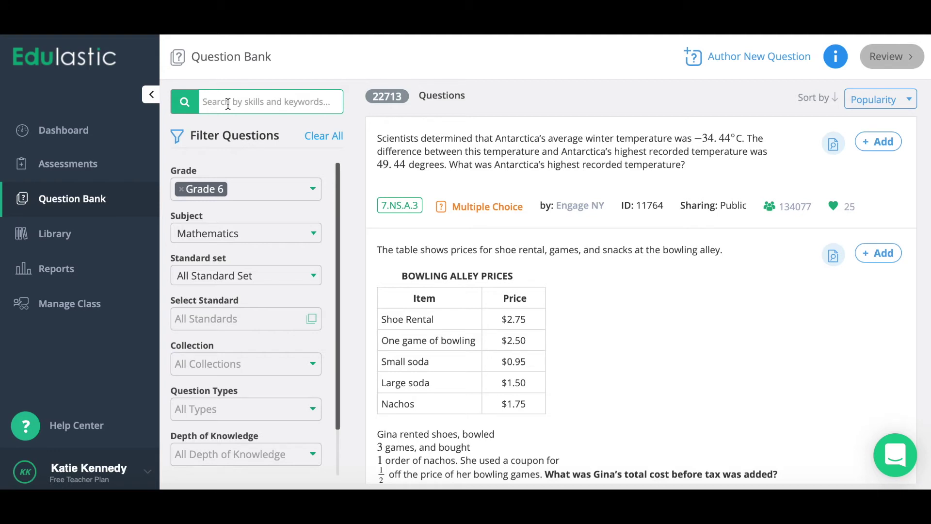
# - From an 'integers' bank search, add the integer-ordering, 7 × −8 and −18 ÷ −3 questions, then start a new question
pyautogui.click(228, 105)
pyautogui.write('integers')
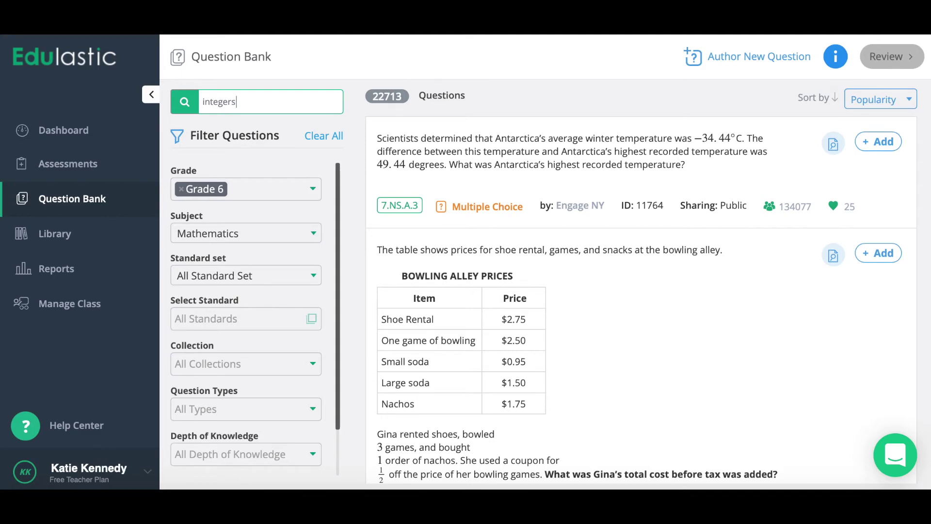
pyautogui.press('Return')
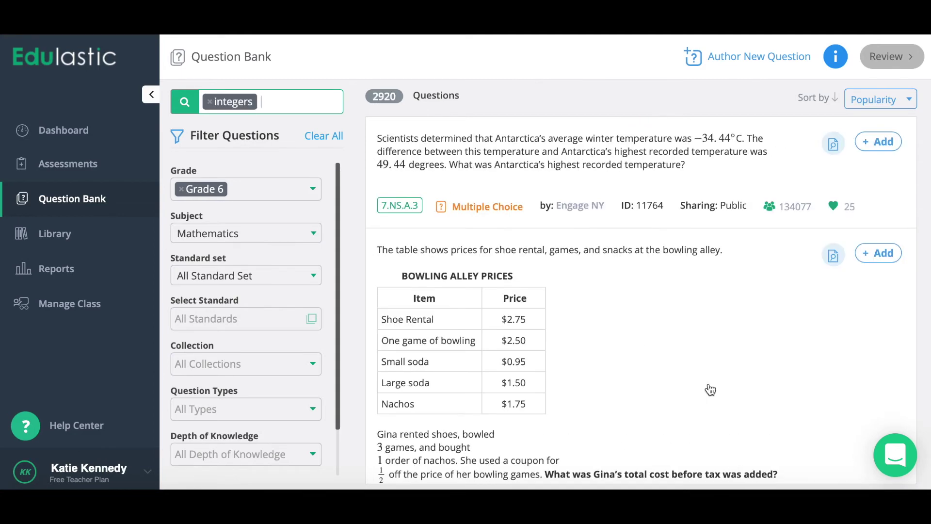
pyautogui.scroll(-10, 683, 346)
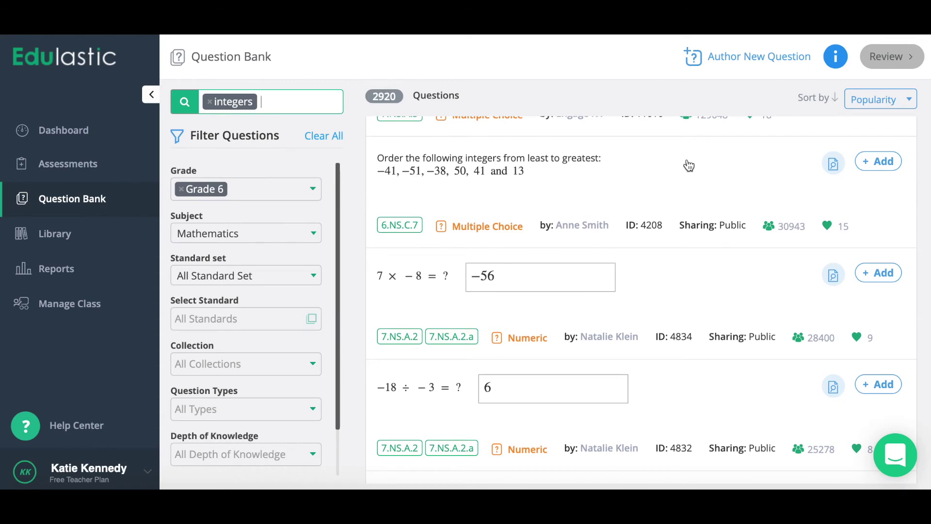
pyautogui.click(880, 163)
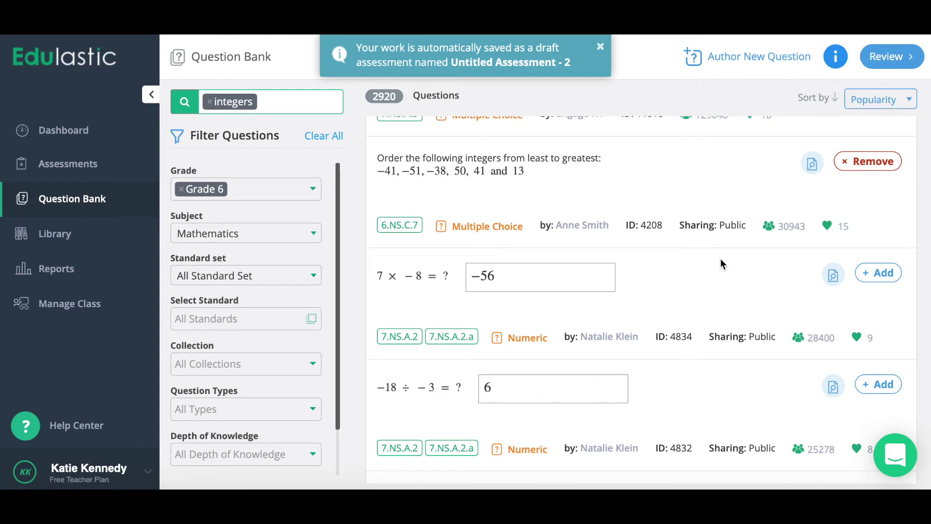
pyautogui.click(875, 272)
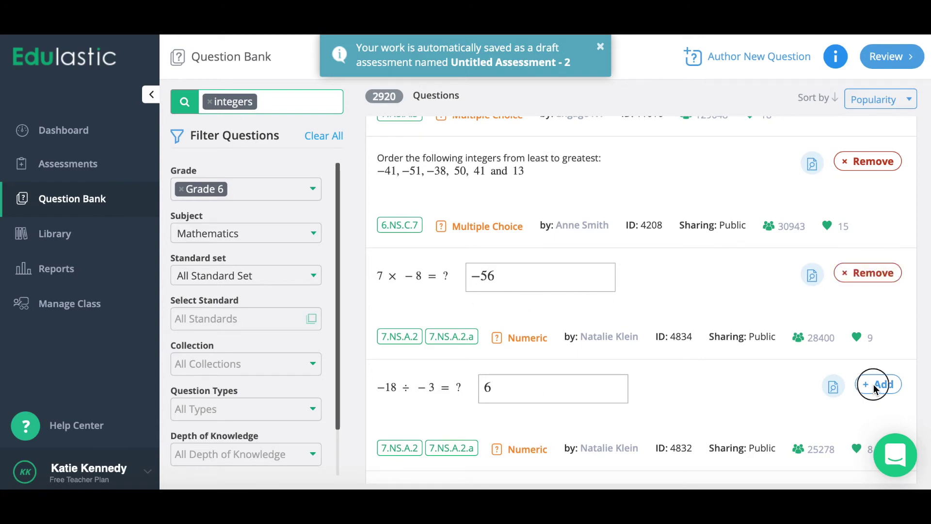
pyautogui.click(874, 384)
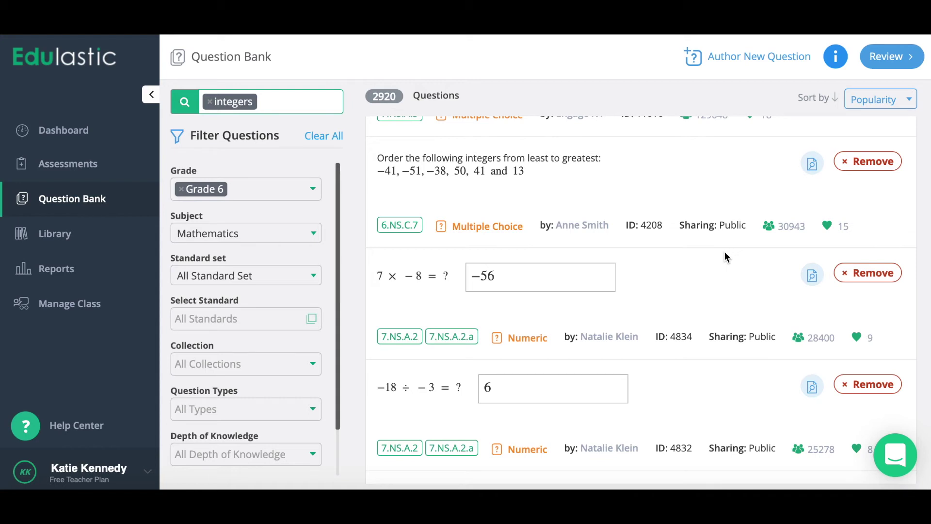
pyautogui.click(731, 61)
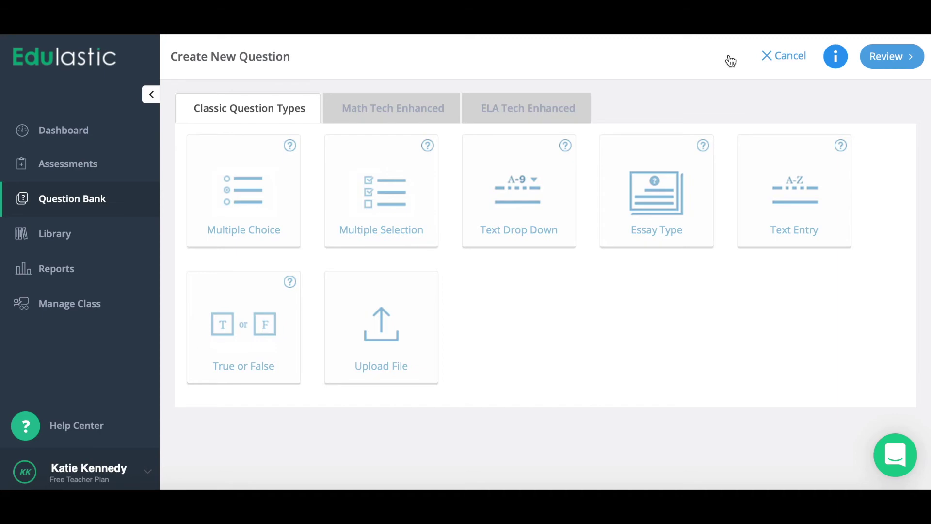
# - Browse the Math and ELA question types, then choose Text Drop Down from Classic Question Types
pyautogui.click(370, 109)
pyautogui.scroll(-2, 449, 291)
pyautogui.scroll(-5, 450, 291)
pyautogui.scroll(7, 450, 291)
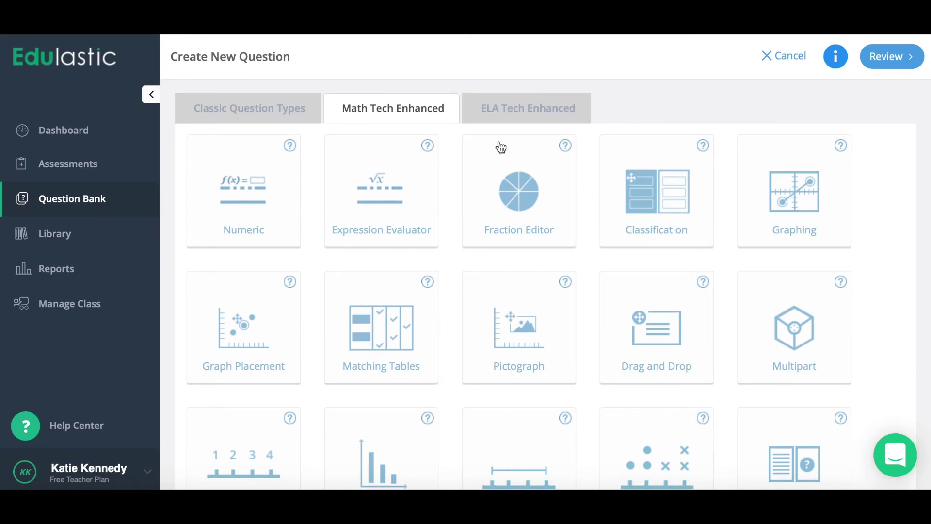
pyautogui.click(503, 107)
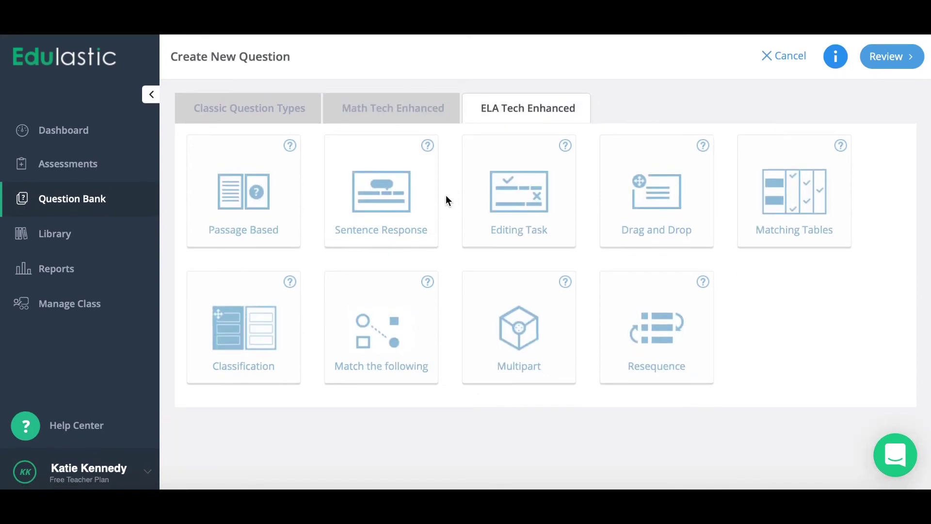
pyautogui.click(266, 106)
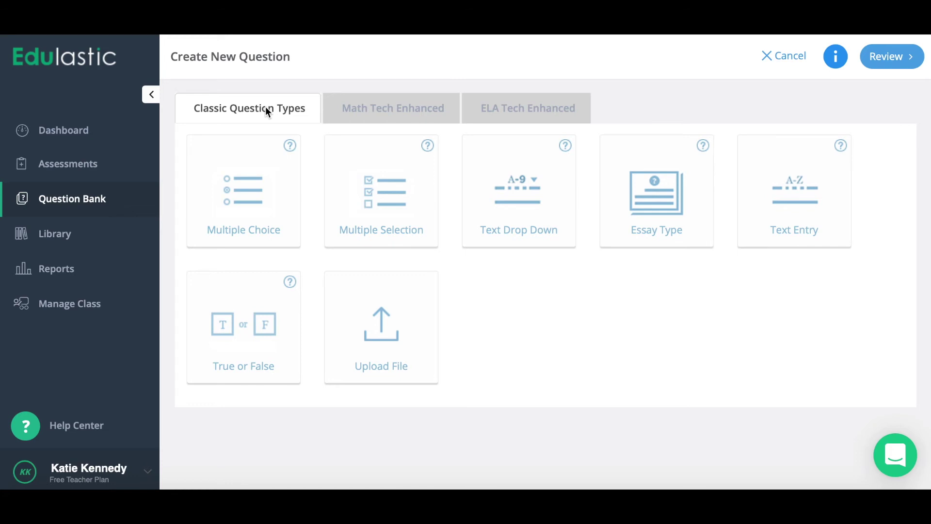
pyautogui.click(538, 206)
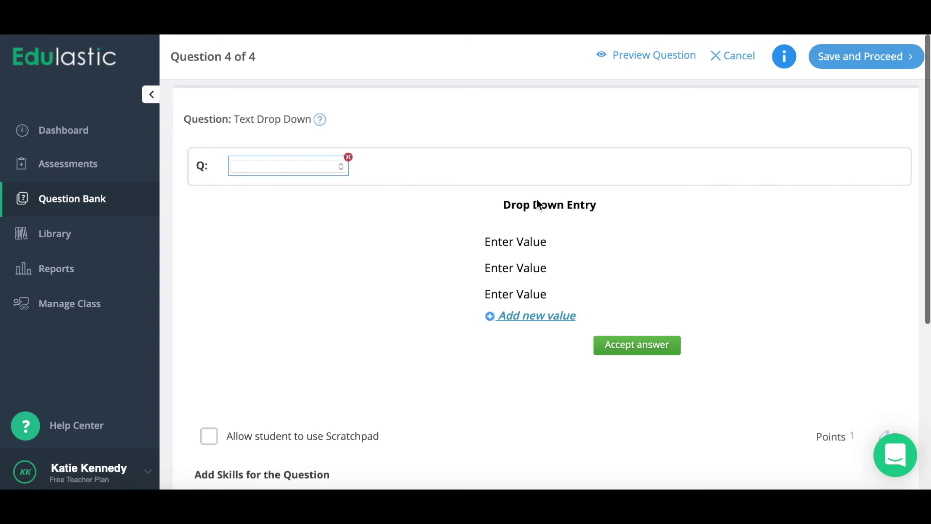
# - Write the question text 'Integers are ___ negative' around the drop-down blank
pyautogui.click(218, 174)
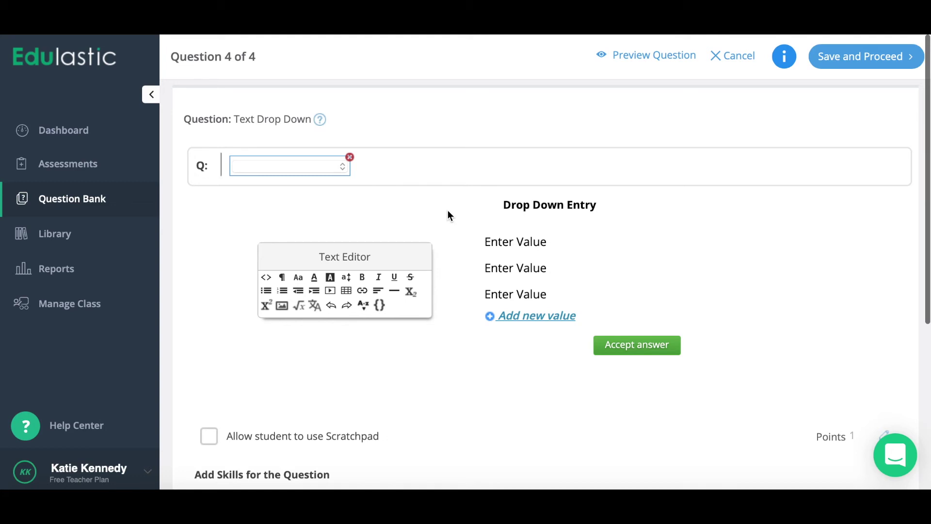
pyautogui.write('ntegers are')
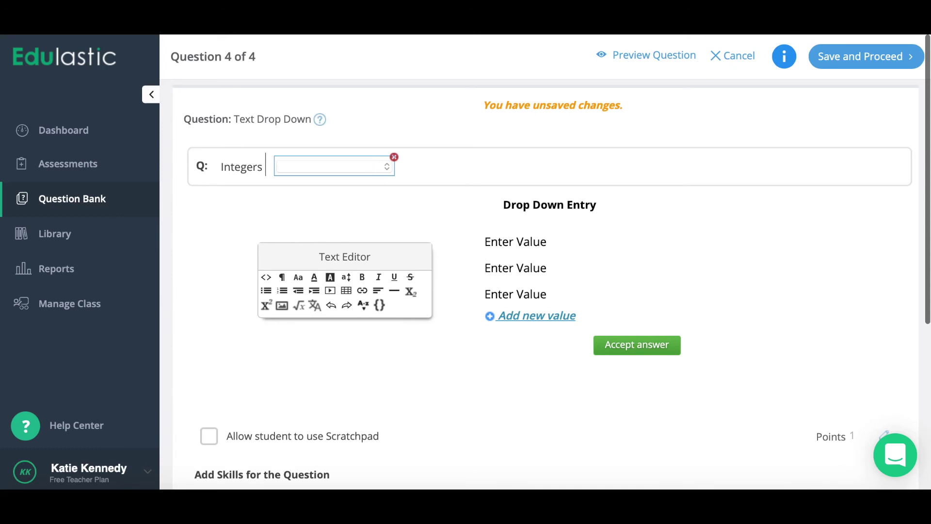
pyautogui.click(467, 170)
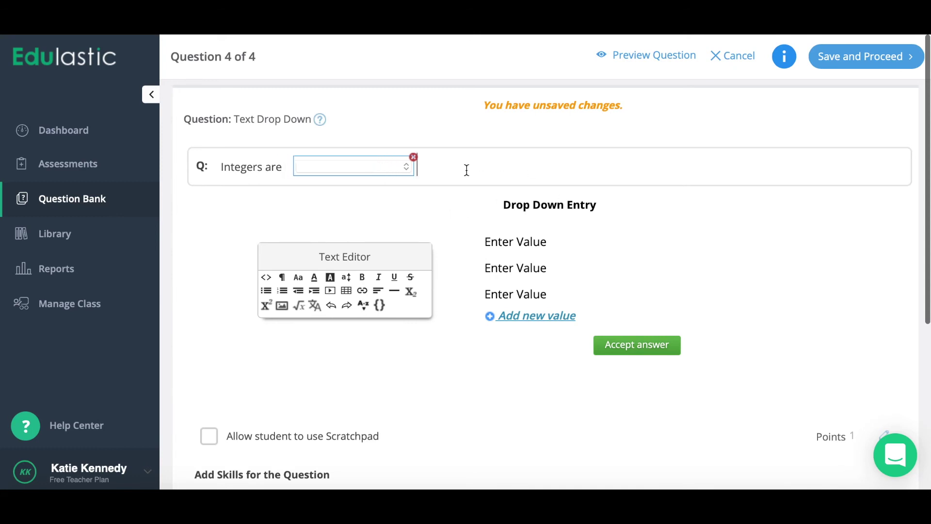
pyautogui.write('negative')
# - Enter the drop-down options always, sometimes and never
pyautogui.click(514, 241)
pyautogui.write('always')
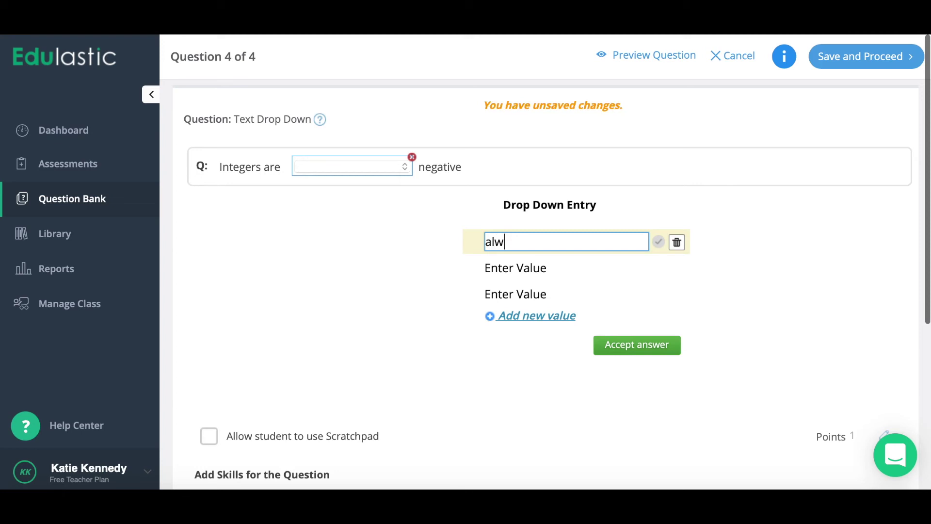
pyautogui.click(526, 266)
pyautogui.write('sometimes')
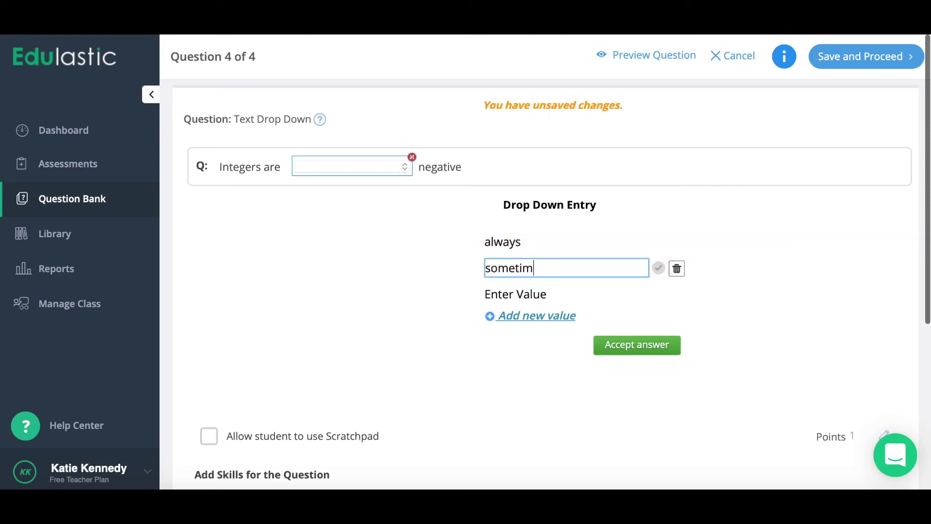
pyautogui.click(526, 291)
pyautogui.write('never')
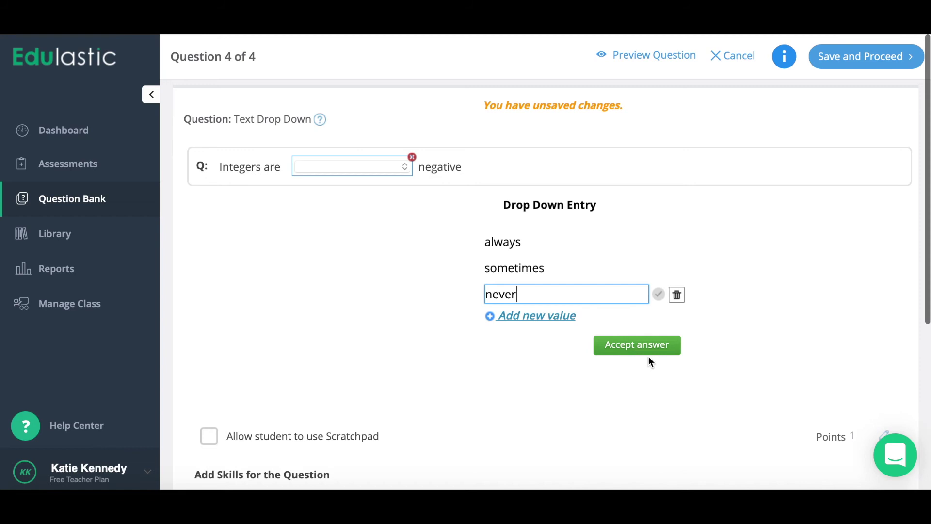
# - Mark sometimes as the correct answer, accept it, and save the question
pyautogui.click(593, 272)
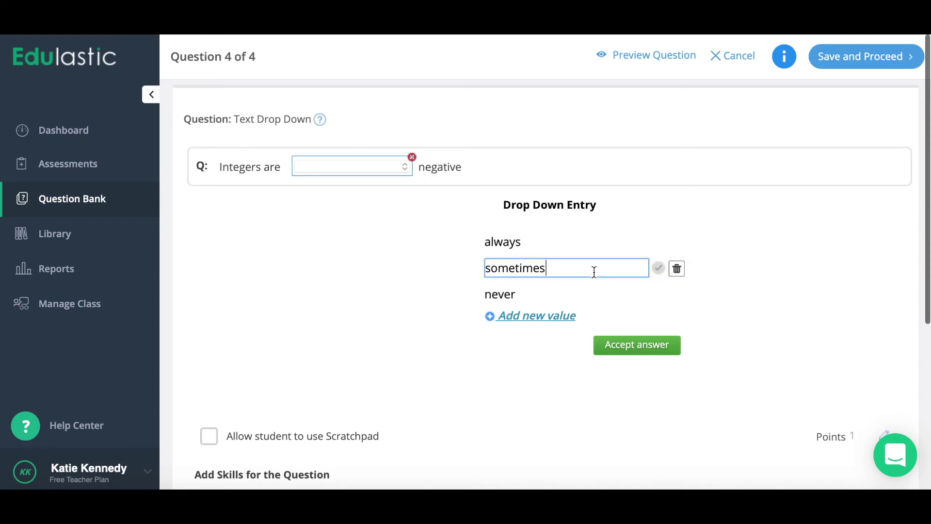
pyautogui.click(658, 268)
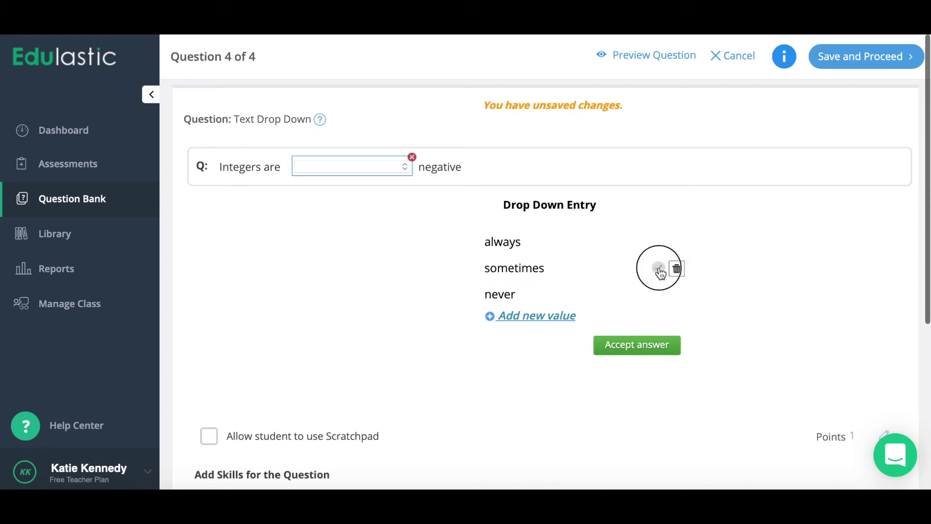
pyautogui.click(637, 350)
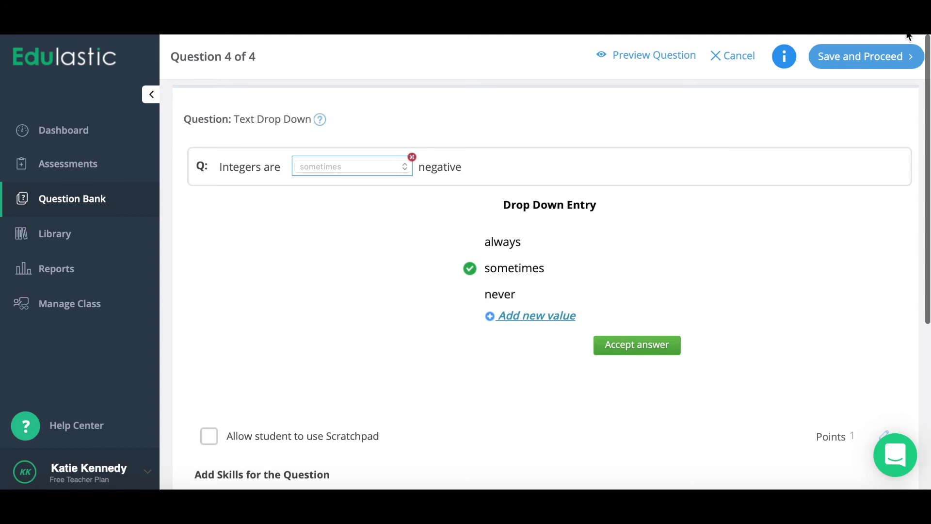
pyautogui.click(878, 61)
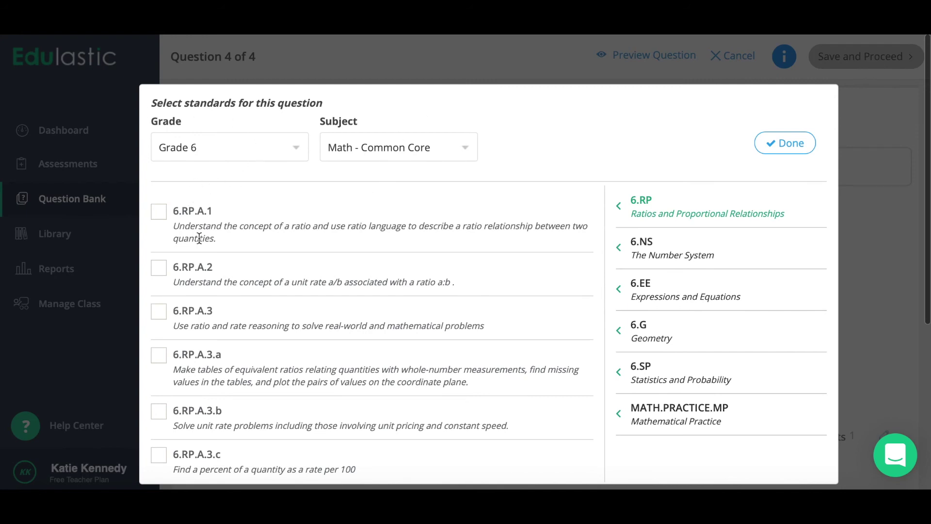
# - Keep Grade 6, tag the question with Number System standard 6.NS.C.5, and finish saving
pyautogui.click(292, 149)
pyautogui.click(289, 148)
pyautogui.click(692, 250)
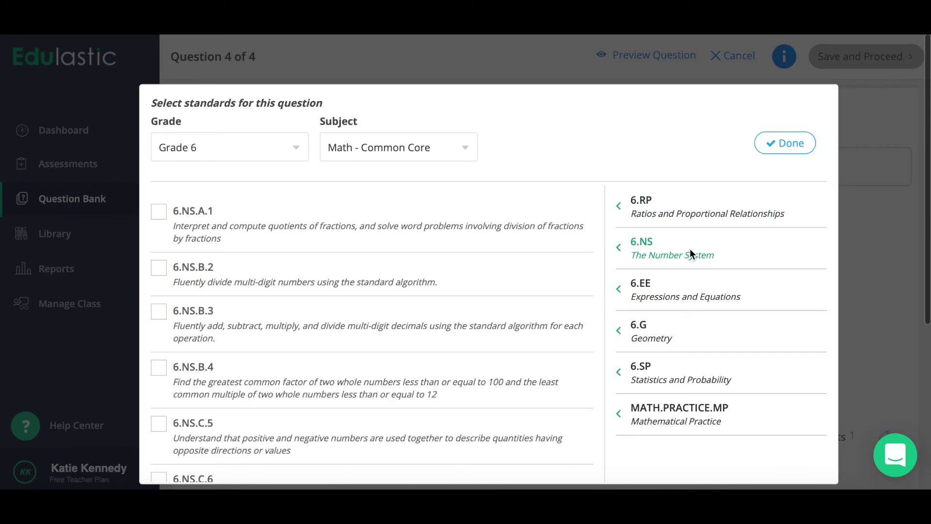
pyautogui.scroll(-3, 392, 373)
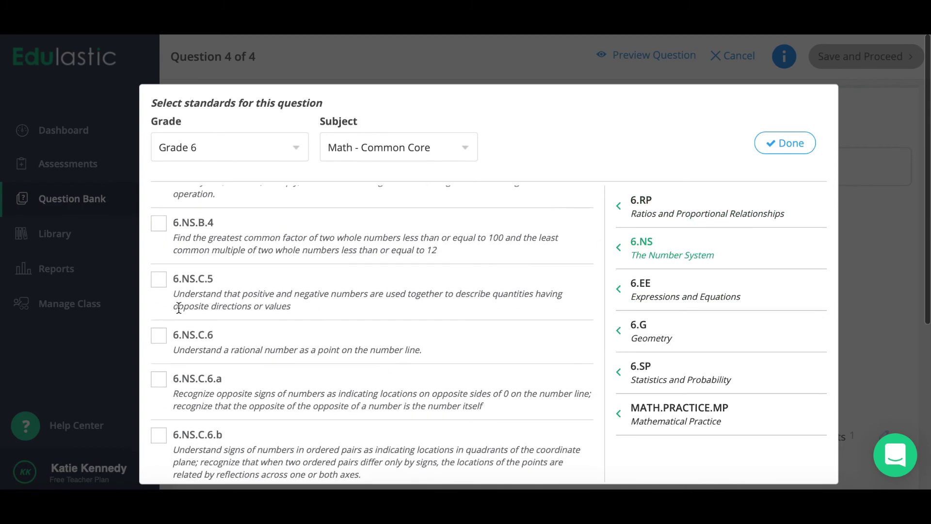
pyautogui.click(162, 286)
pyautogui.click(785, 143)
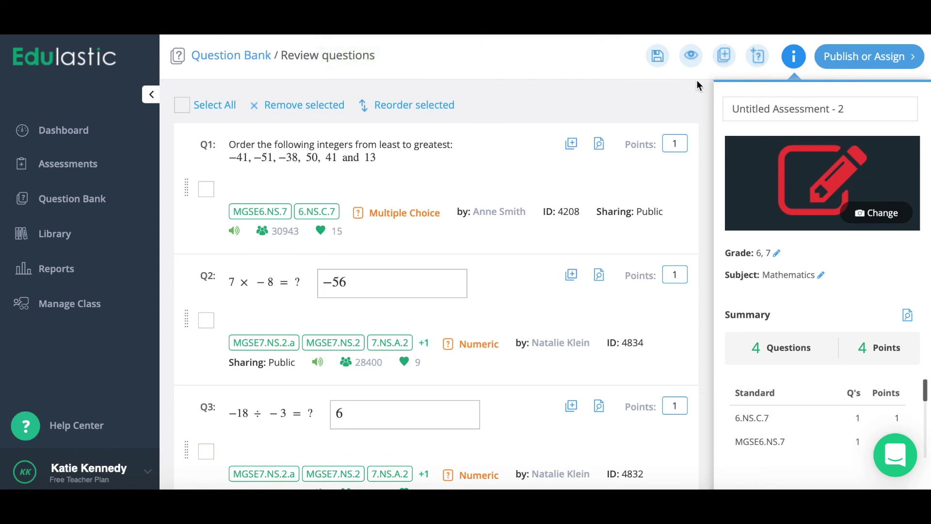
# - Open the student preview of the four-question assessment
pyautogui.click(692, 65)
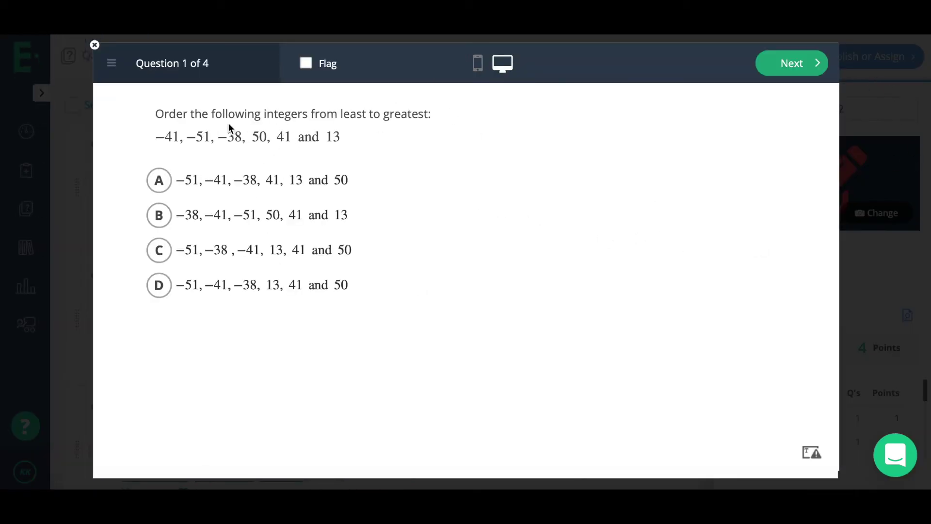
# - Page through to Question 3 in the preview, then close it
pyautogui.click(776, 68)
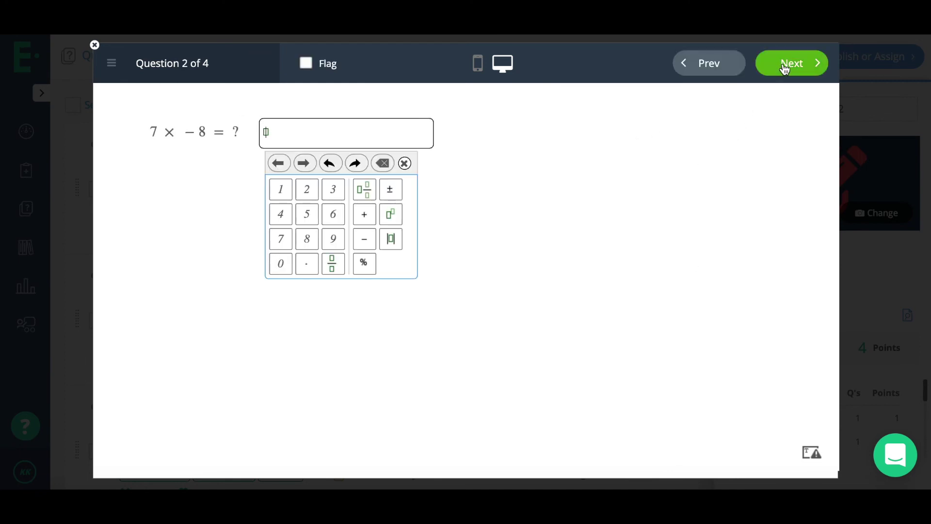
pyautogui.click(784, 67)
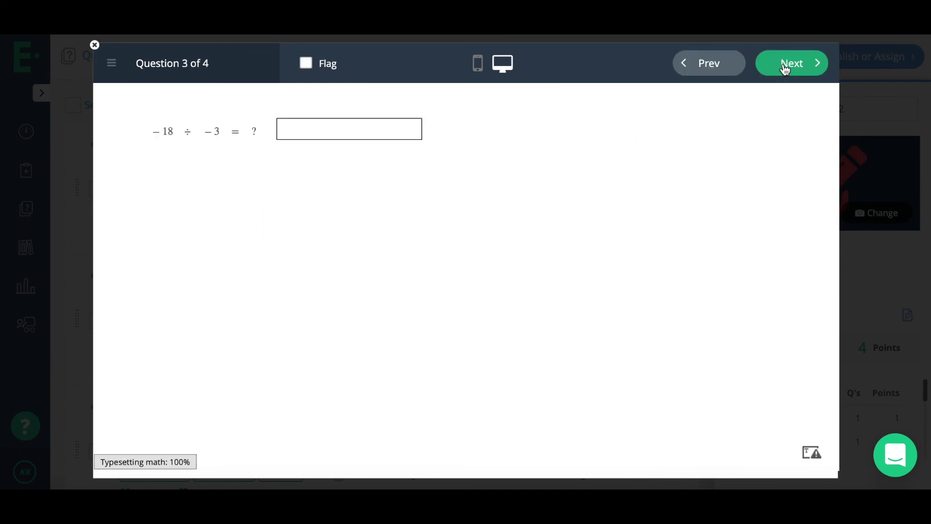
pyautogui.click(95, 46)
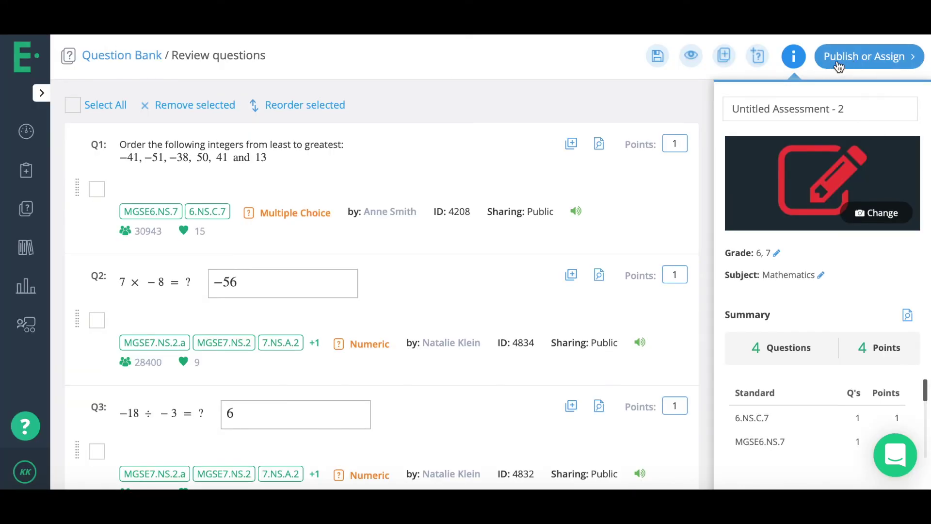
# - Rename the assessment title to 'Example'
pyautogui.scroll(-4, 551, 284)
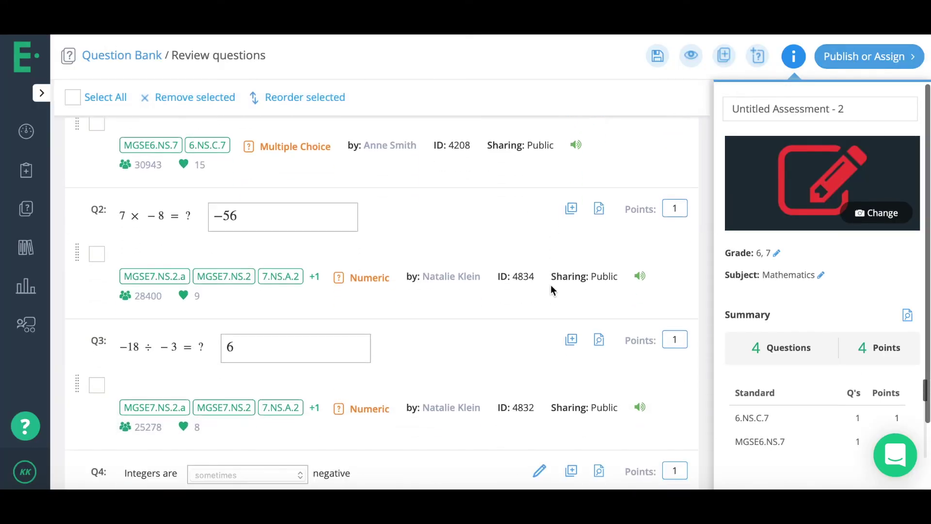
pyautogui.scroll(4, 551, 284)
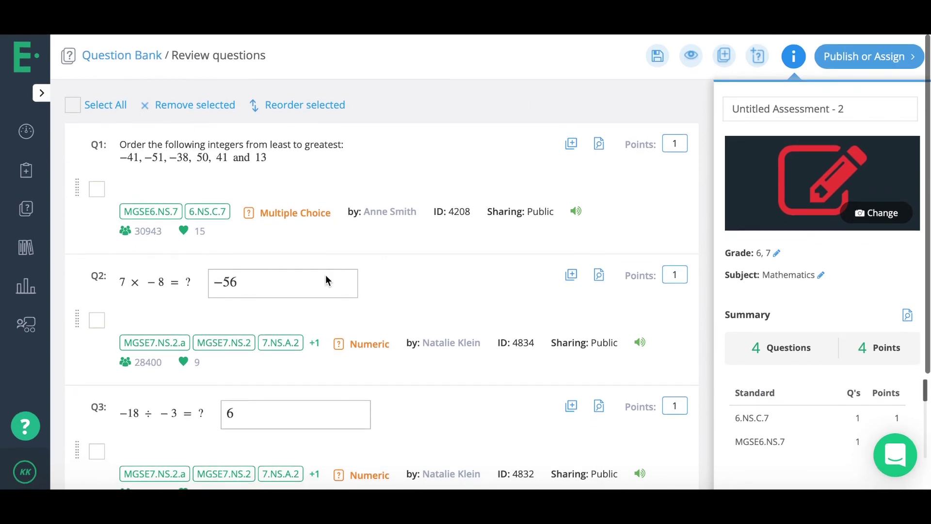
pyautogui.scroll(-5, 569, 270)
pyautogui.scroll(4, 477, 221)
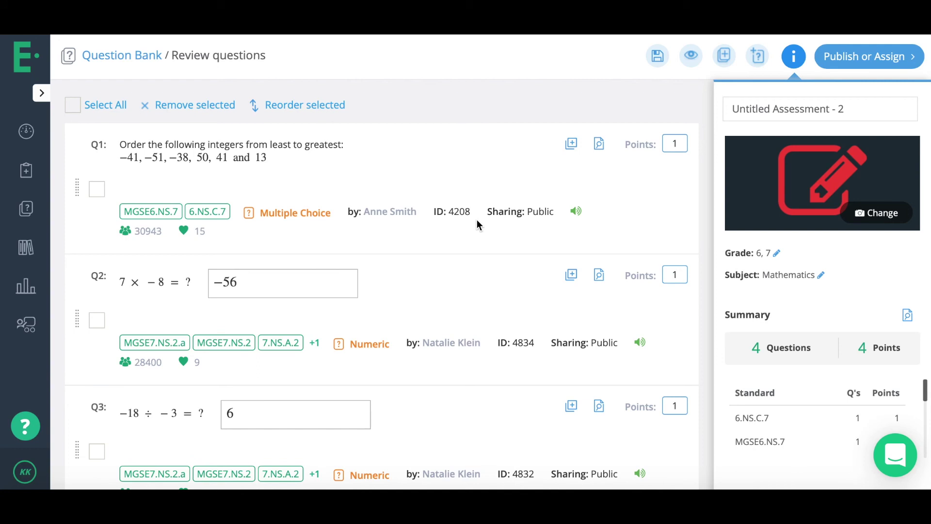
pyautogui.tripleClick(806, 105)
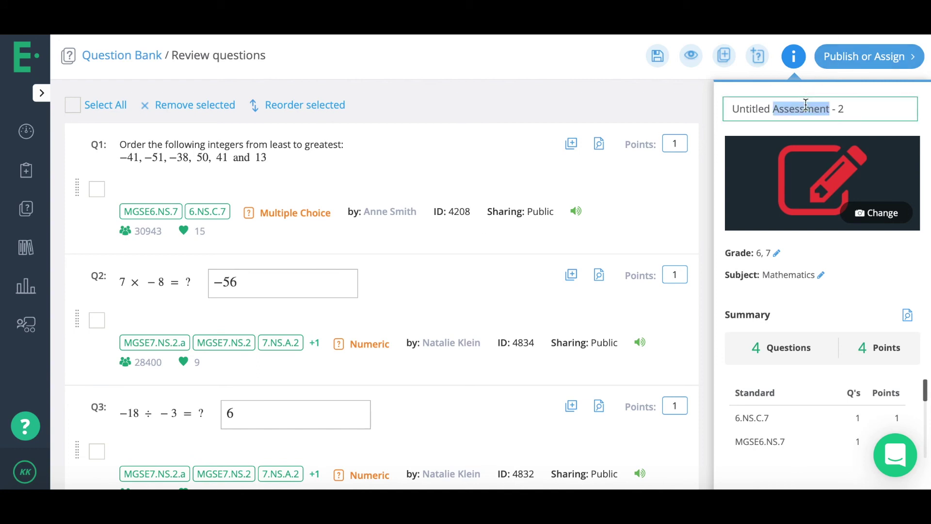
pyautogui.write('Exa')
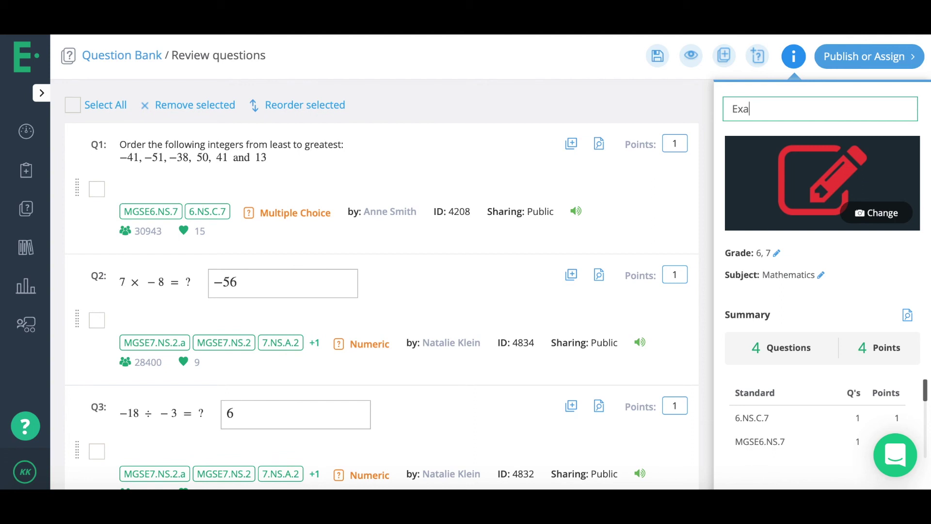
pyautogui.write('mple')
# - Move the integer-ordering question below the −56 question, then proceed to Publish or Assign
pyautogui.click(77, 188)
pyautogui.moveTo(77, 187); pyautogui.dragTo(77, 339)
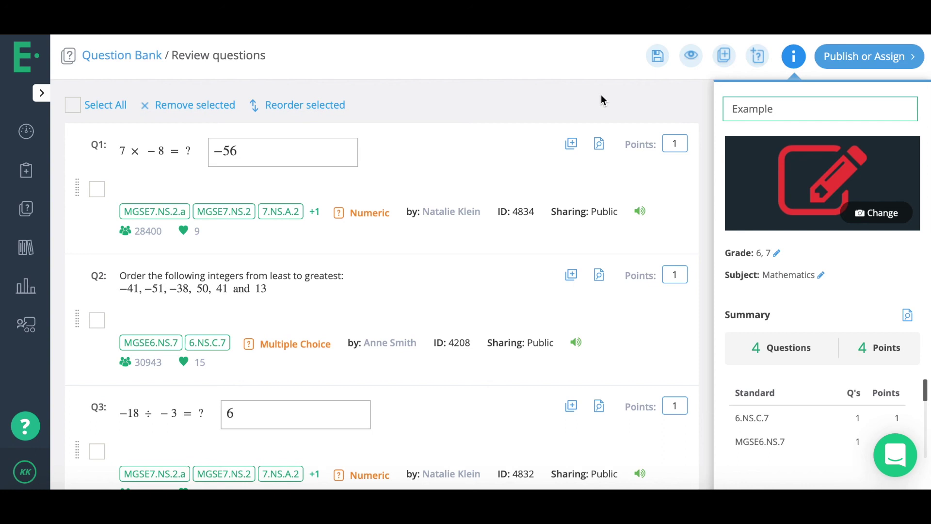
pyautogui.click(876, 62)
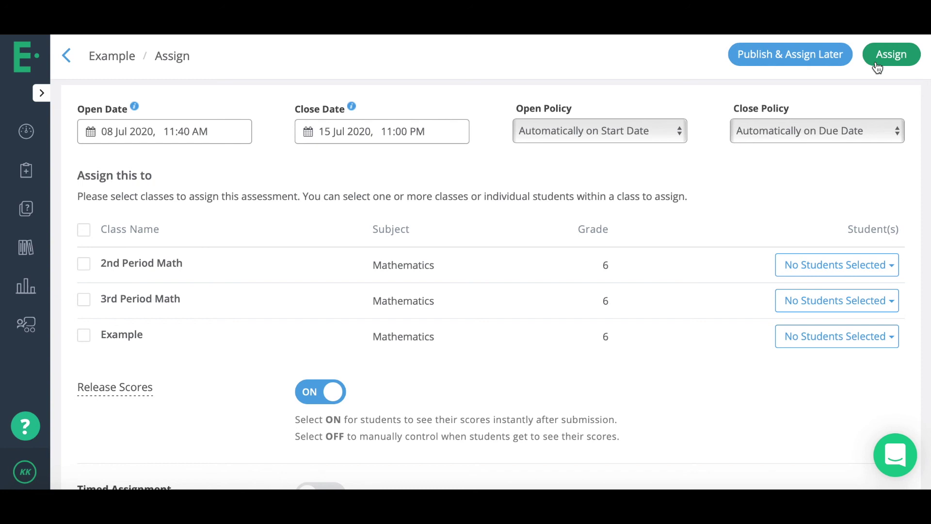
# - Assign Example to the 2nd Period Math, 3rd Period Math and Example classes
pyautogui.click(84, 265)
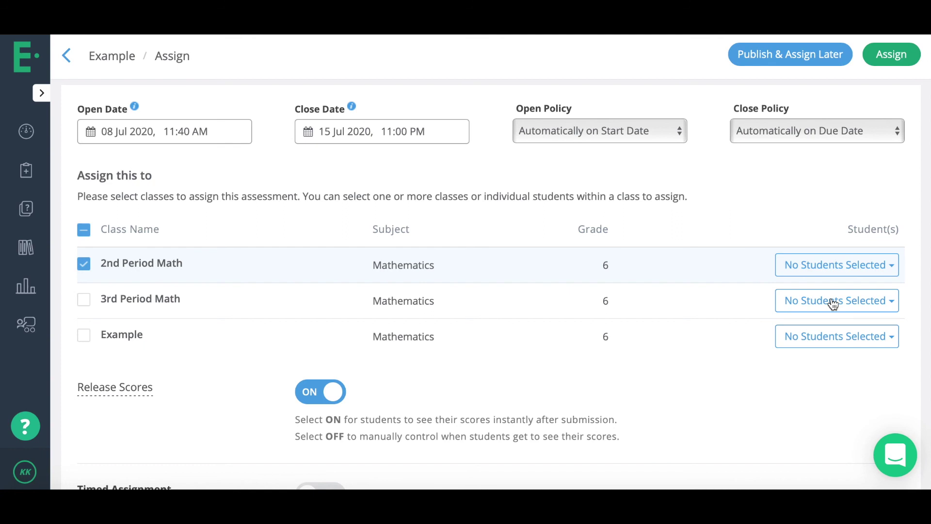
pyautogui.click(89, 307)
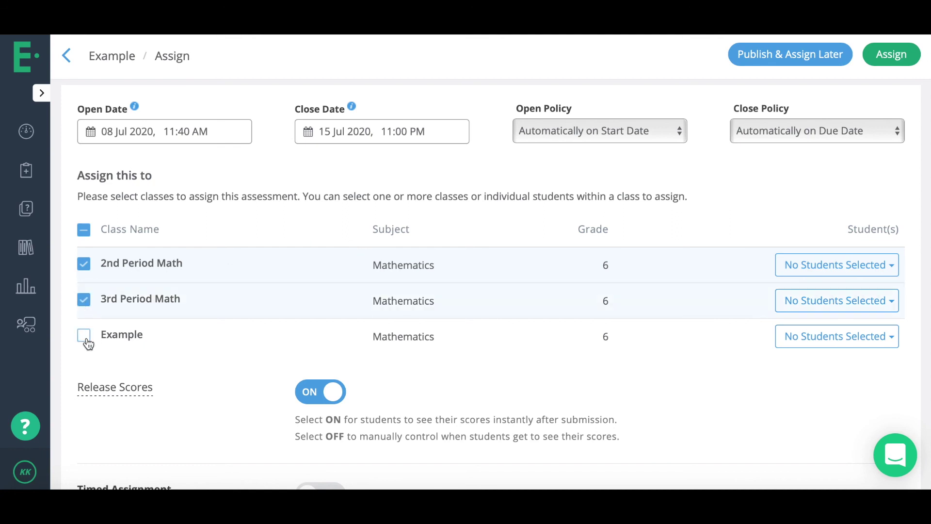
pyautogui.click(88, 341)
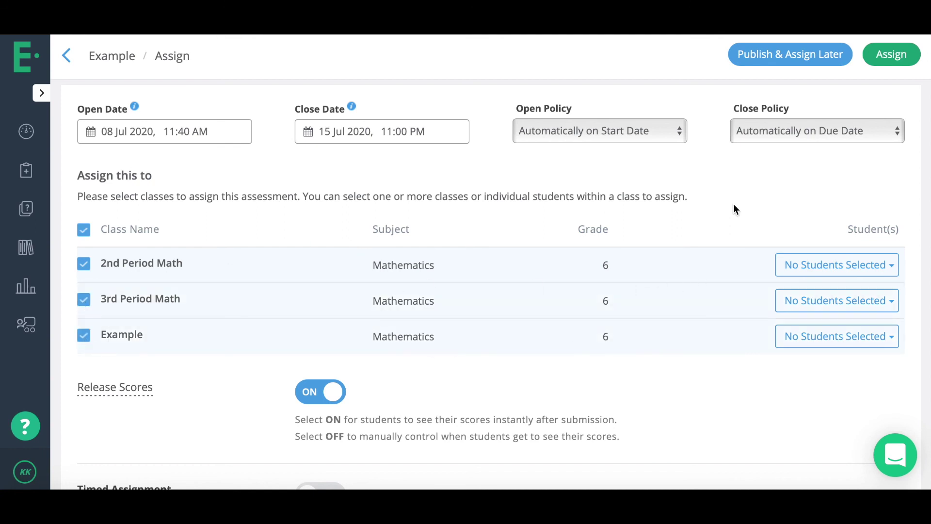
pyautogui.click(895, 59)
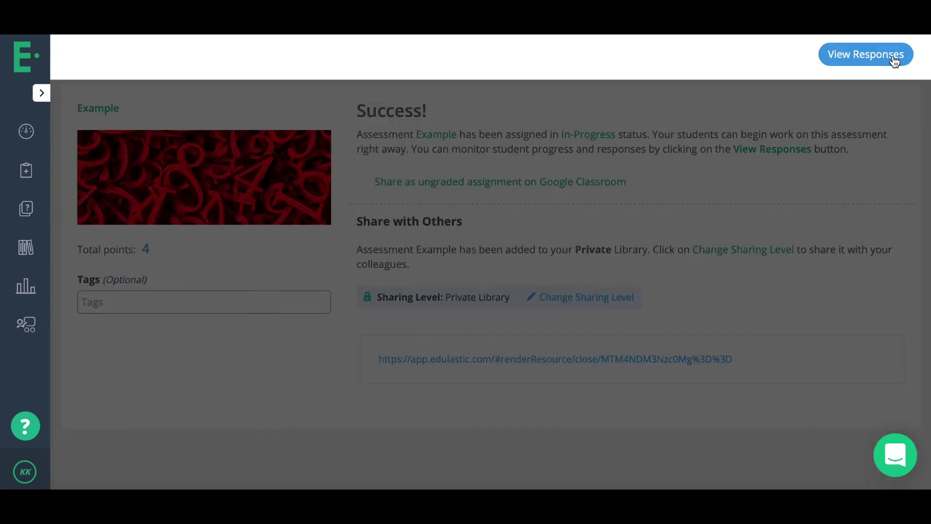